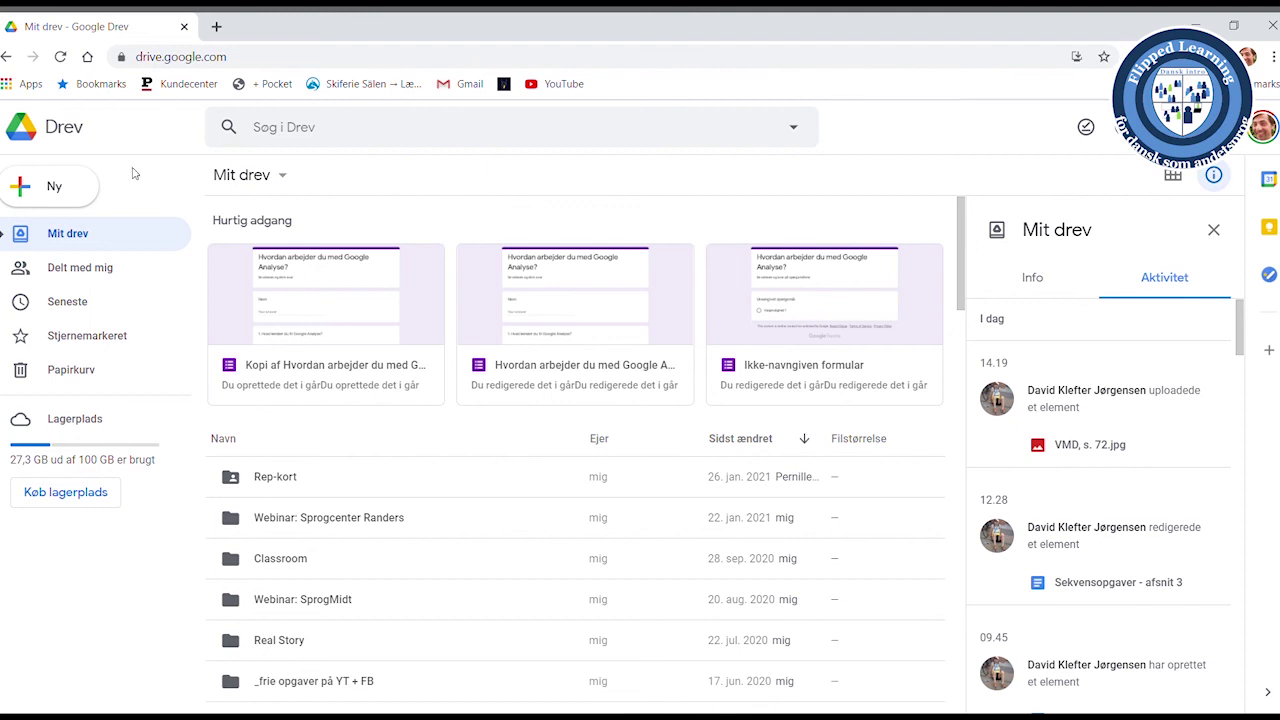
- Create a new Google Jamboard file from Google Drev
left_click(72, 186)
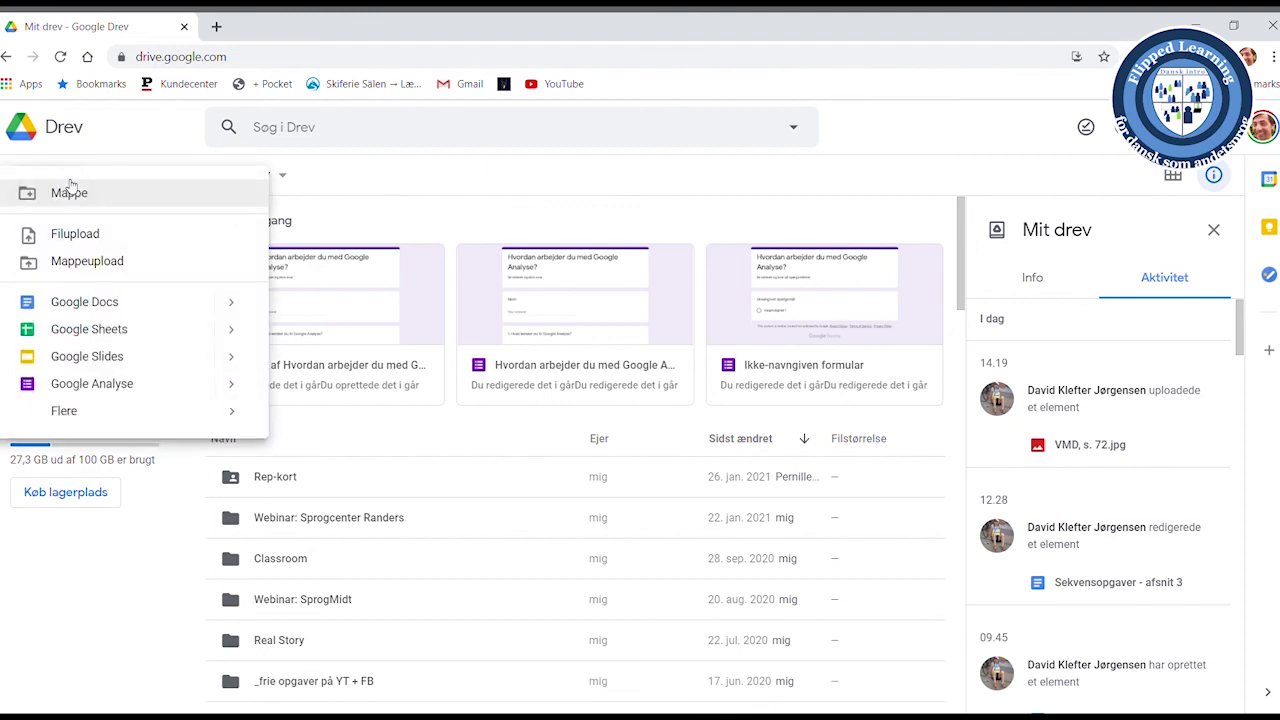
mouse_move(82, 418)
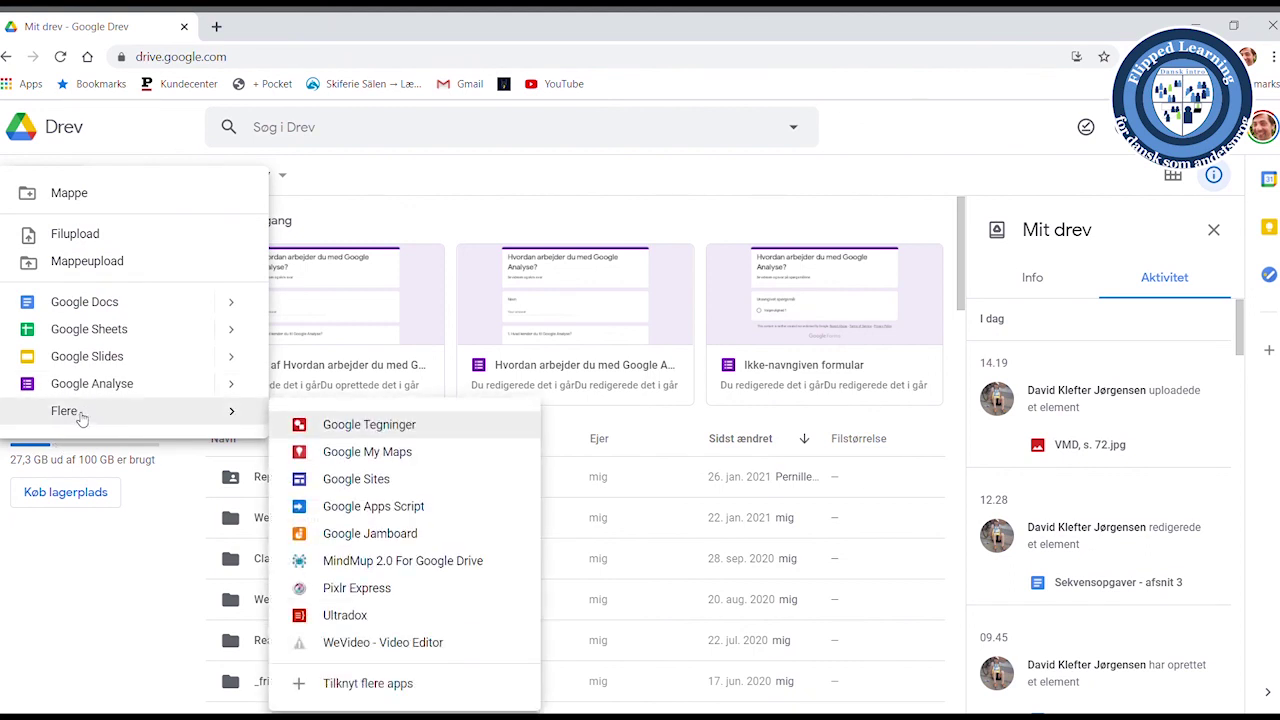
left_click(441, 537)
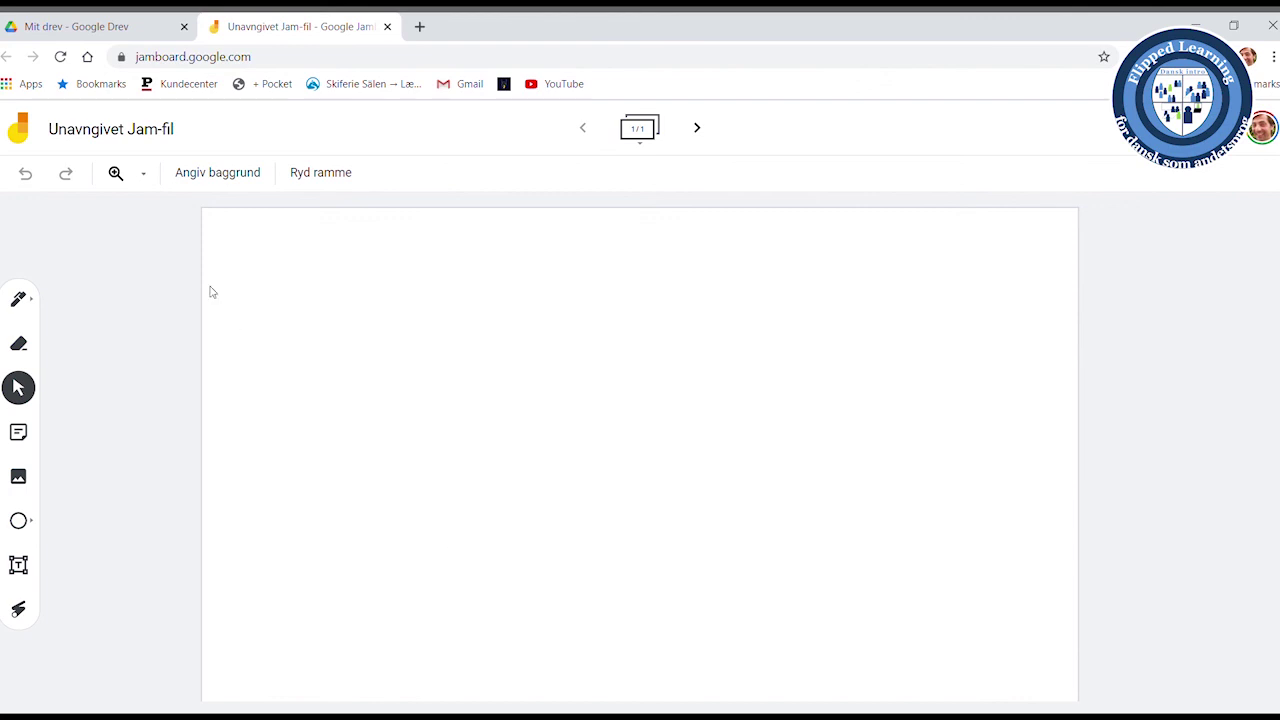
- Rename the untitled jam as Test
left_click(101, 131)
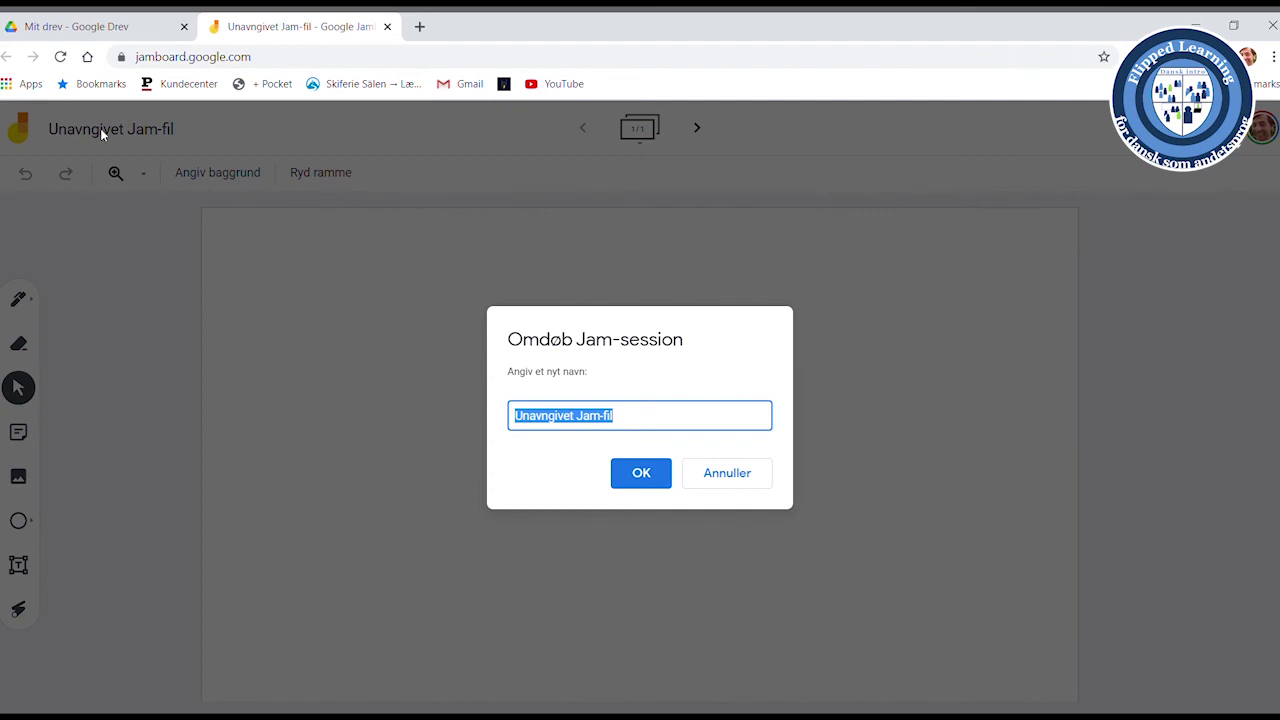
type("Test")
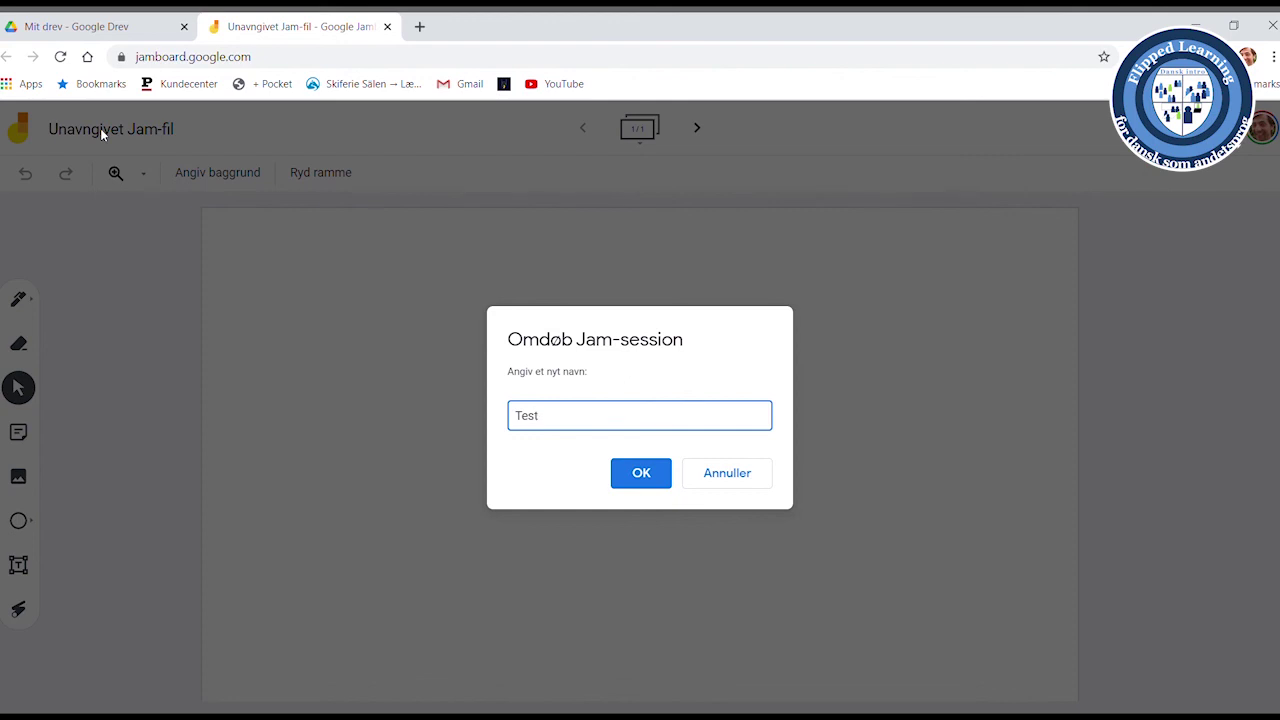
left_click(658, 482)
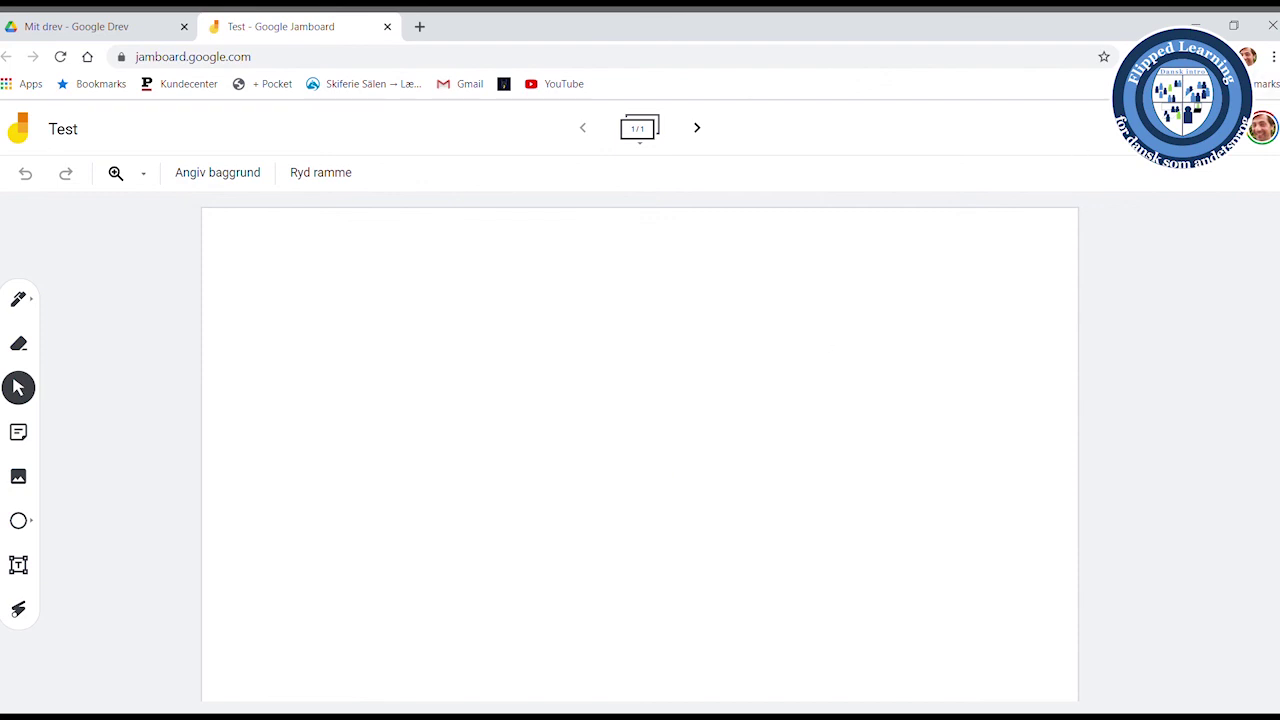
- Open the sharing settings of the jam, enter a person's first name as recipient without adding anyone, and copy the link
left_click(1195, 122)
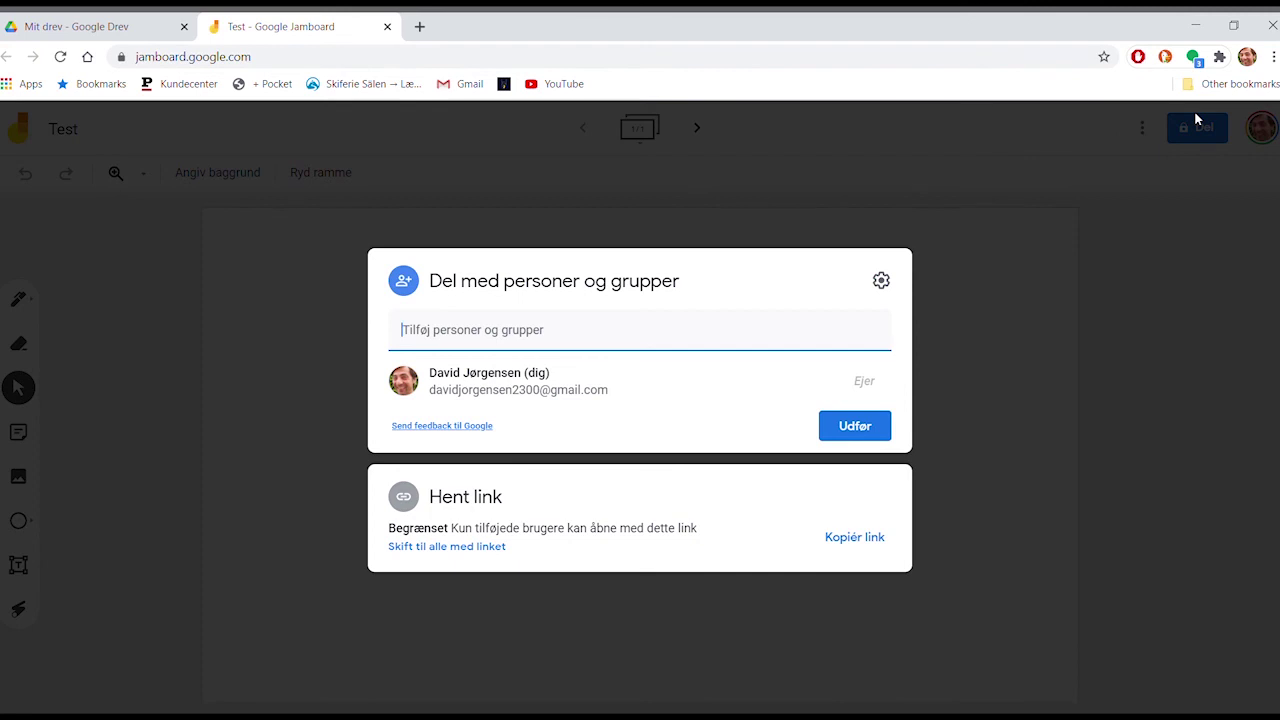
type("david")
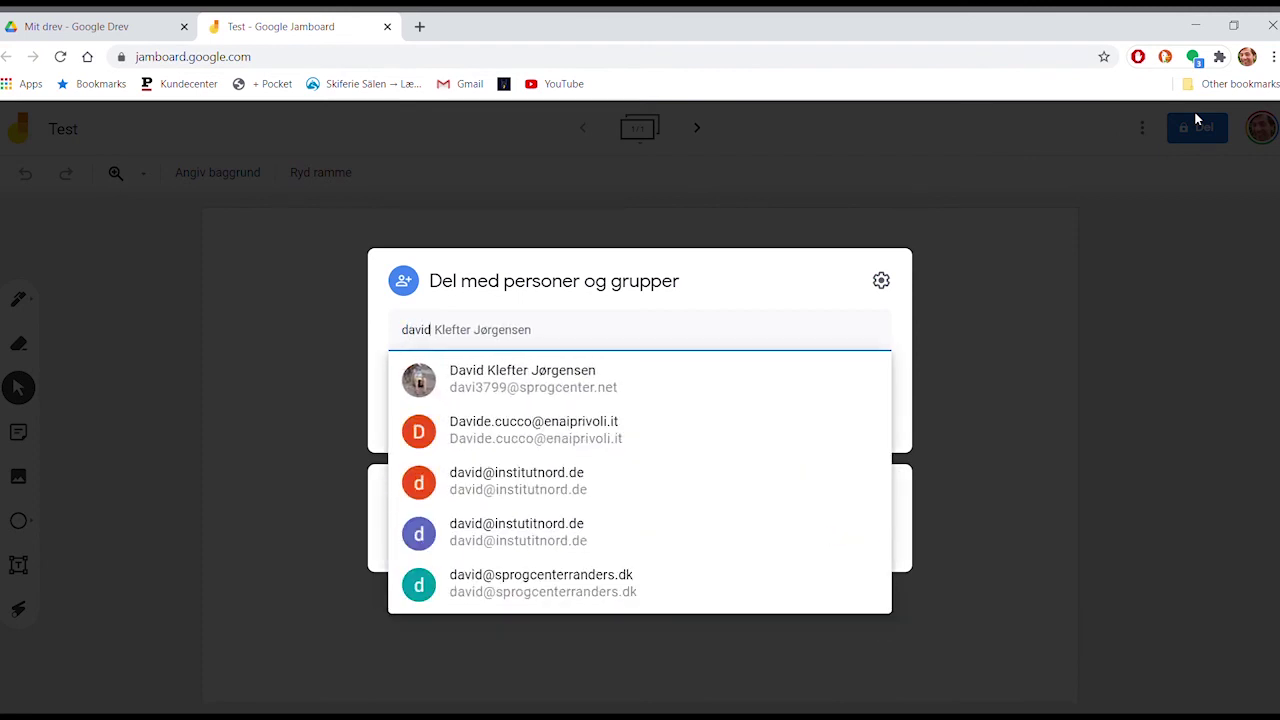
left_click(812, 289)
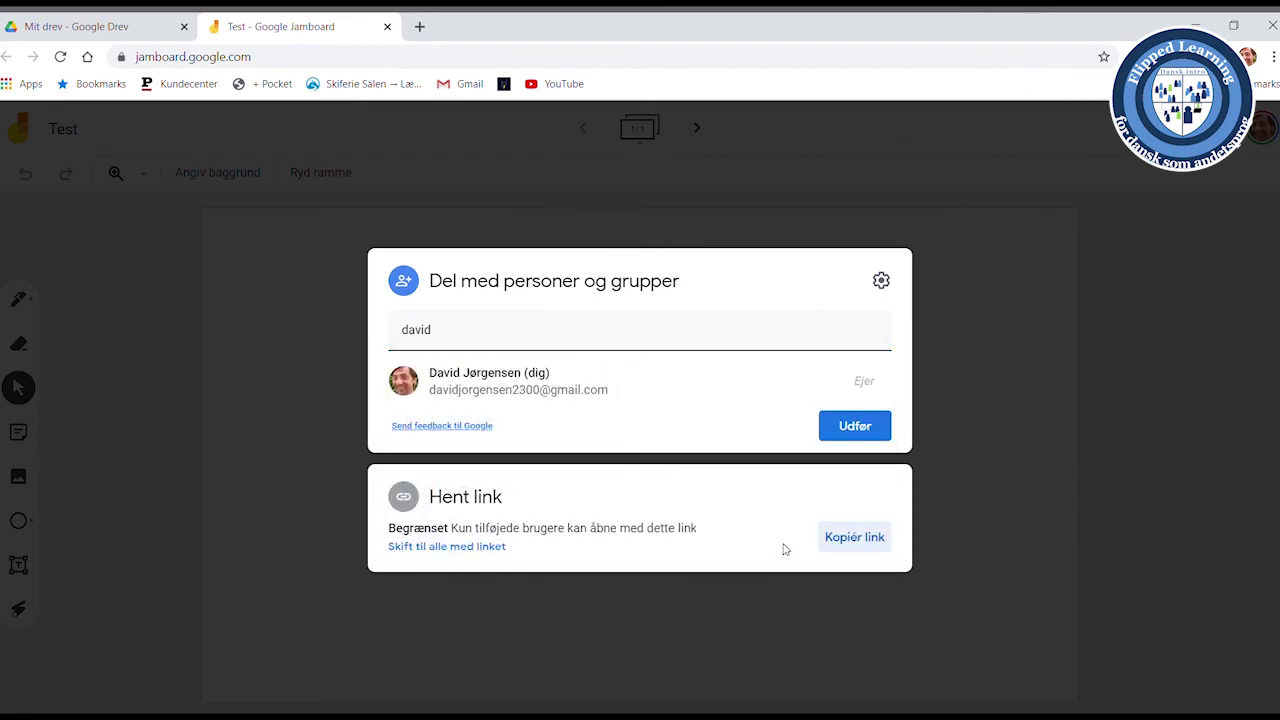
left_click(846, 540)
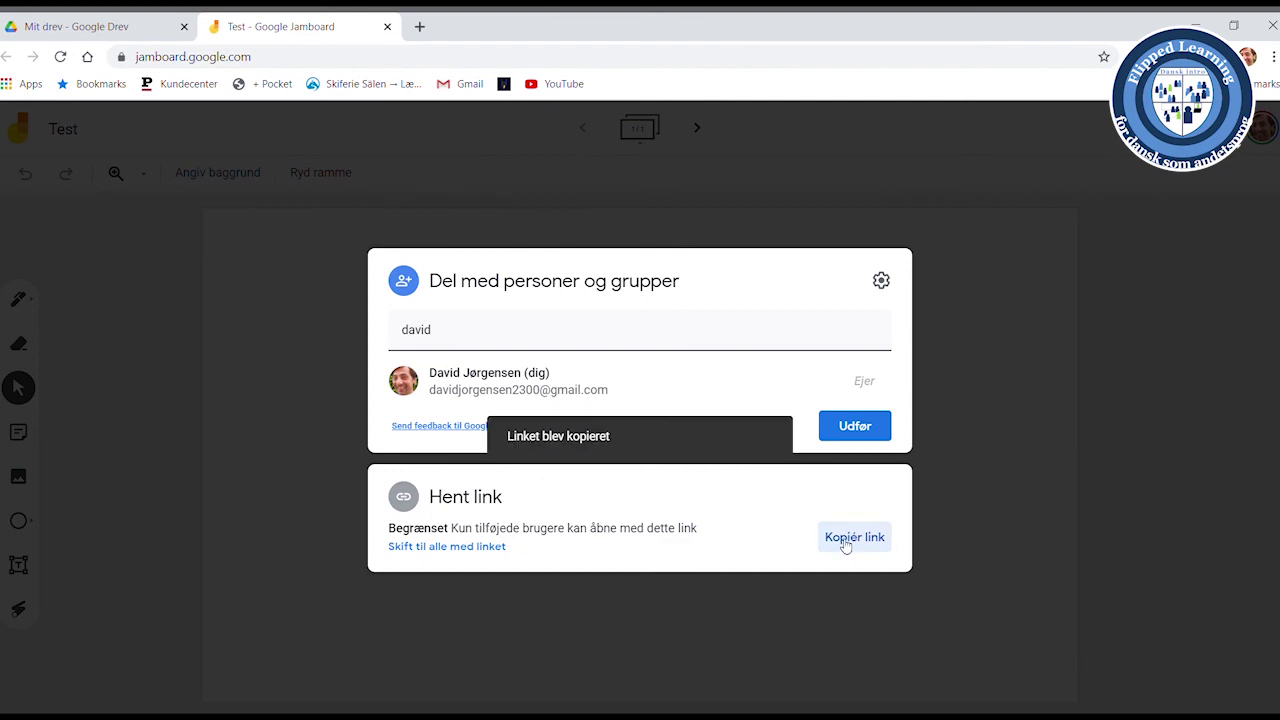
- Change the jam's link access to Alle med linket with the Redaktør role and finish sharing
left_click(485, 548)
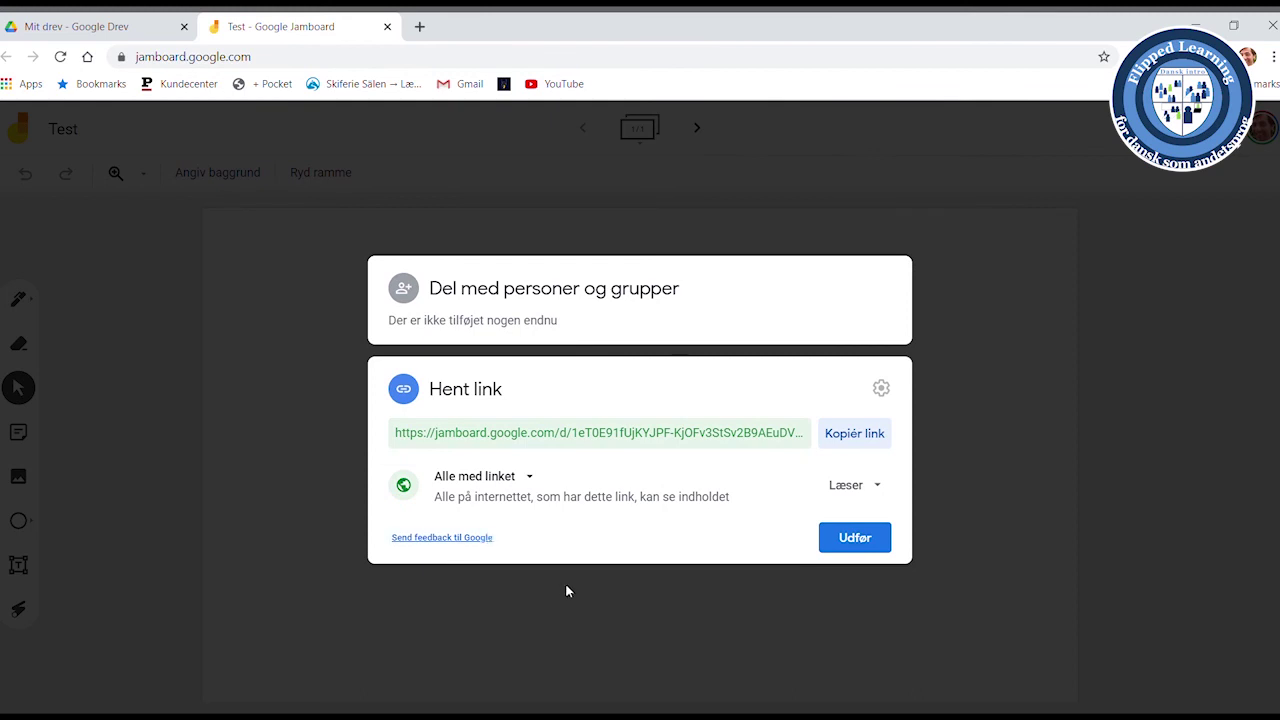
left_click(880, 489)
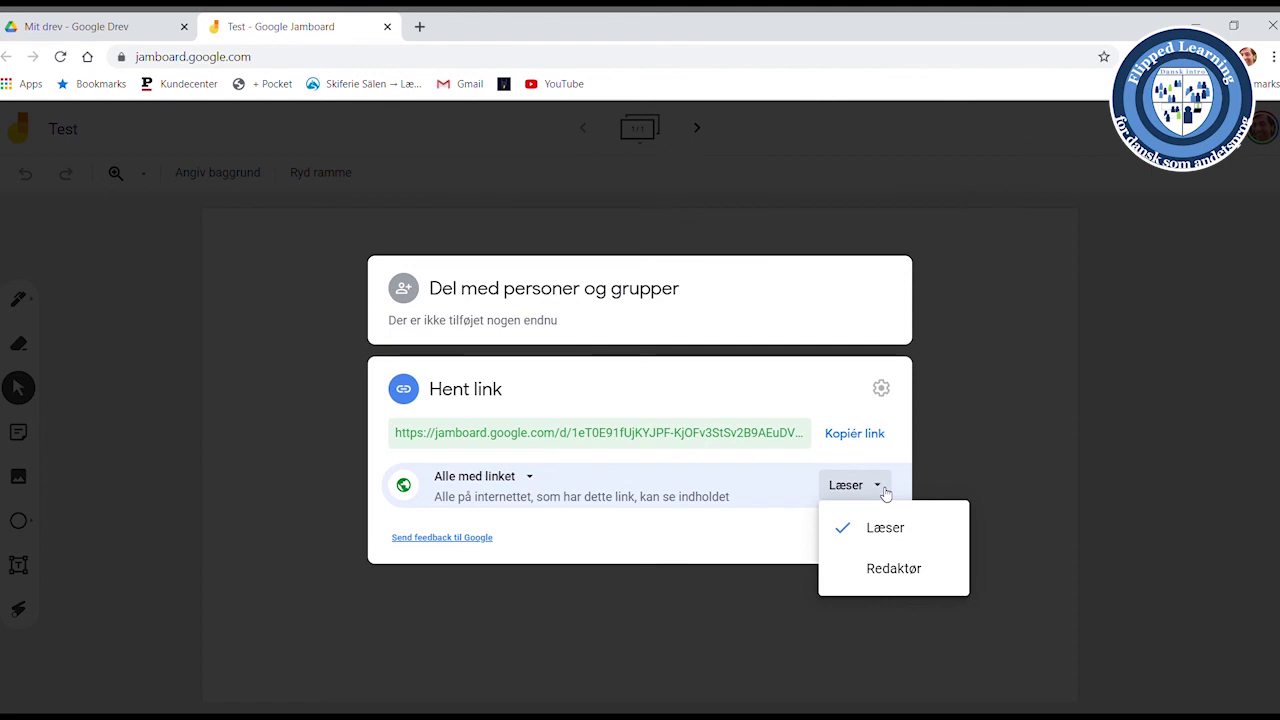
left_click(900, 569)
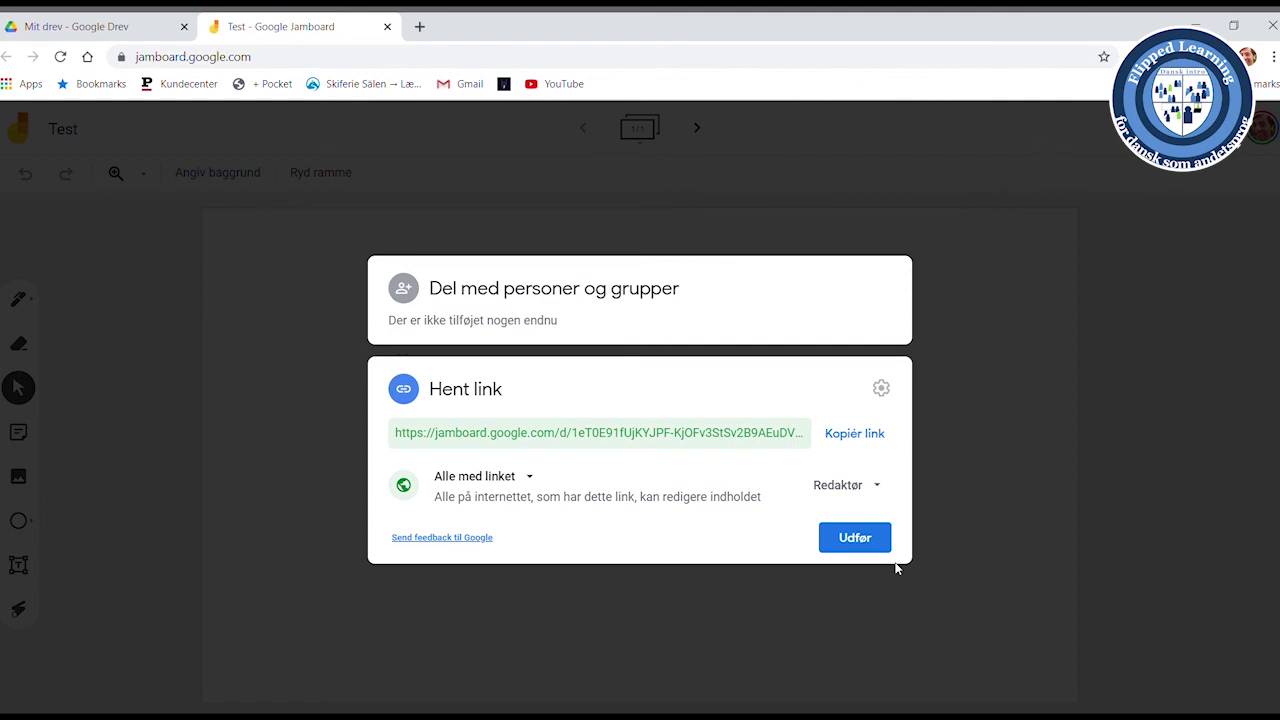
left_click(855, 545)
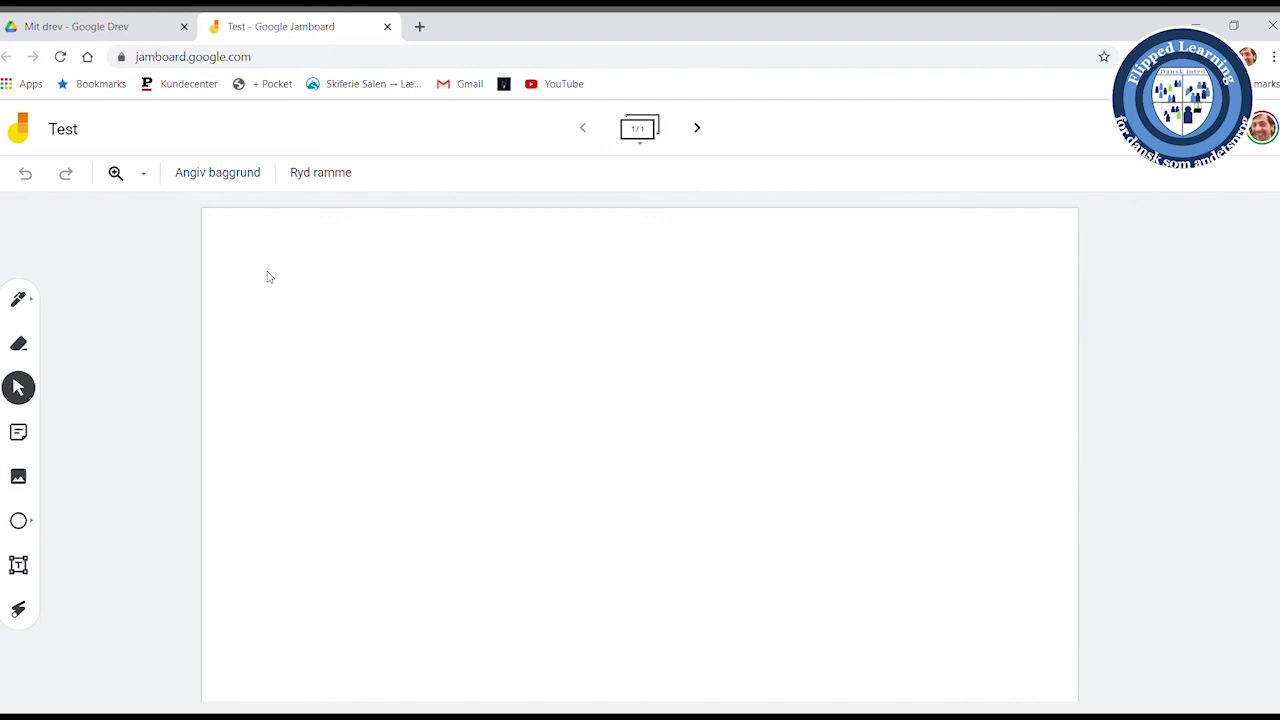
- Upload the snowy parking lot picture titled "Hvordan er vejret i dag?" as the first frame's background
left_click(221, 177)
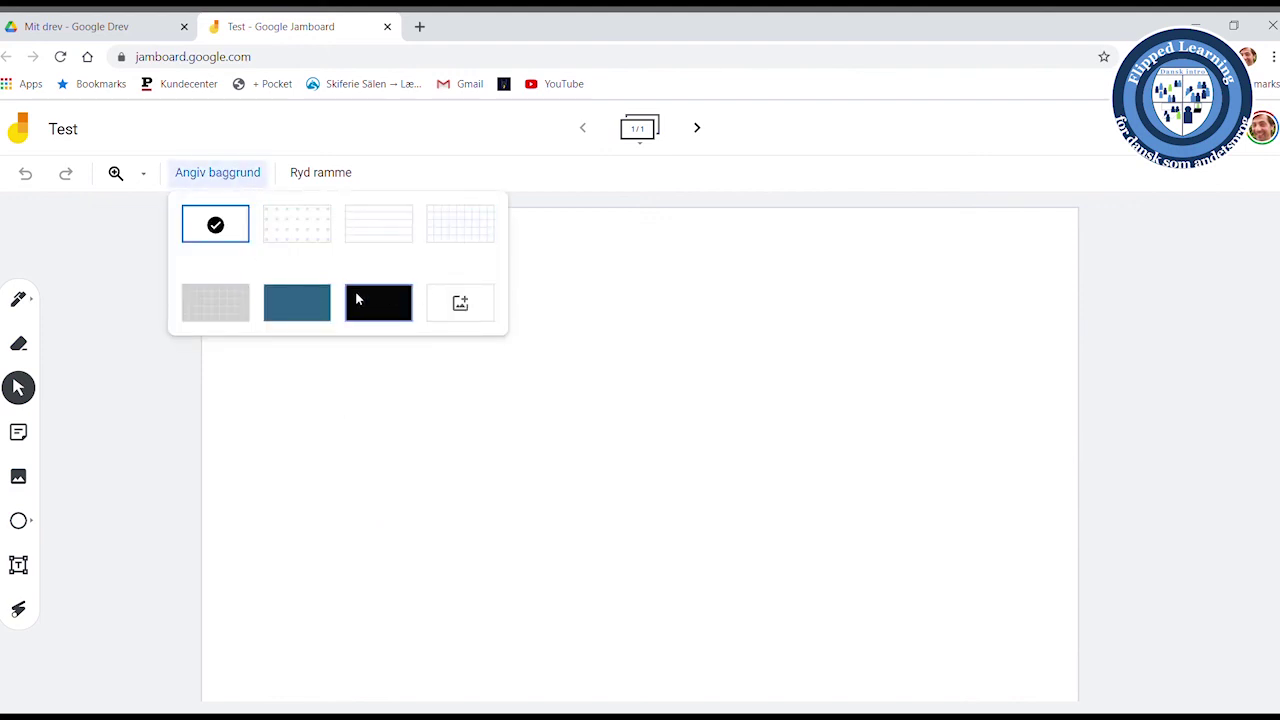
left_click(445, 316)
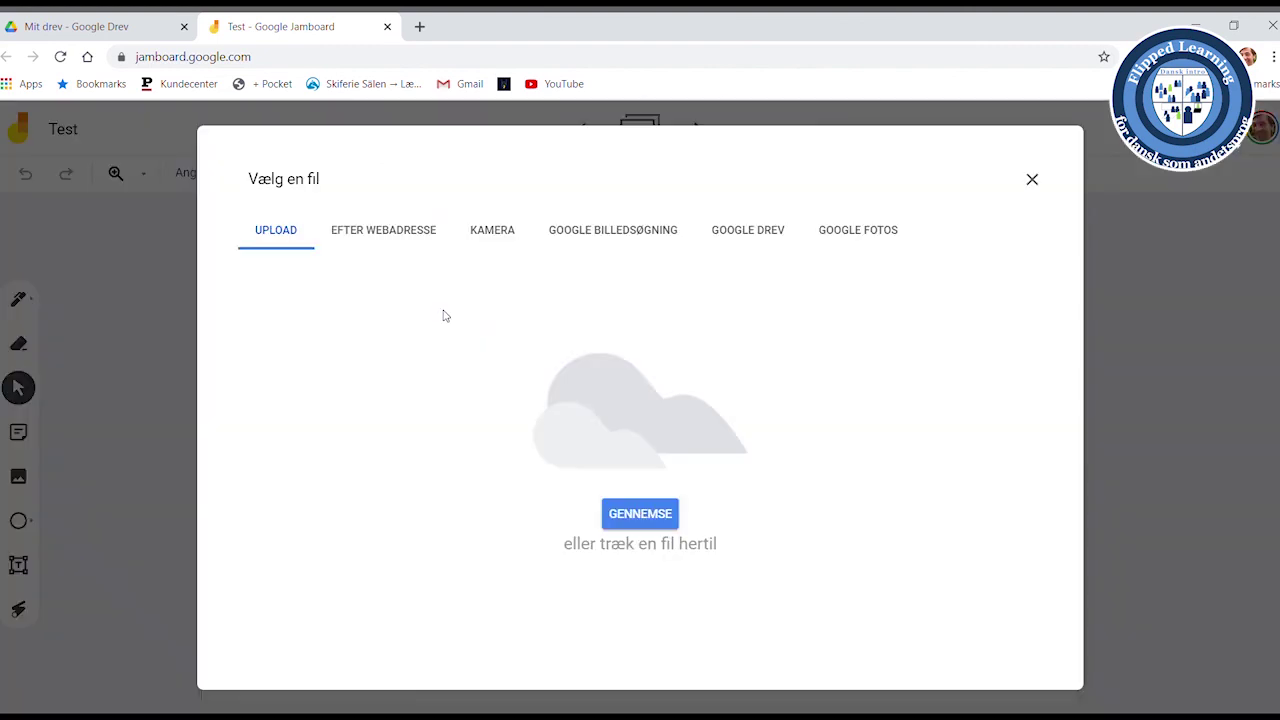
left_click(665, 516)
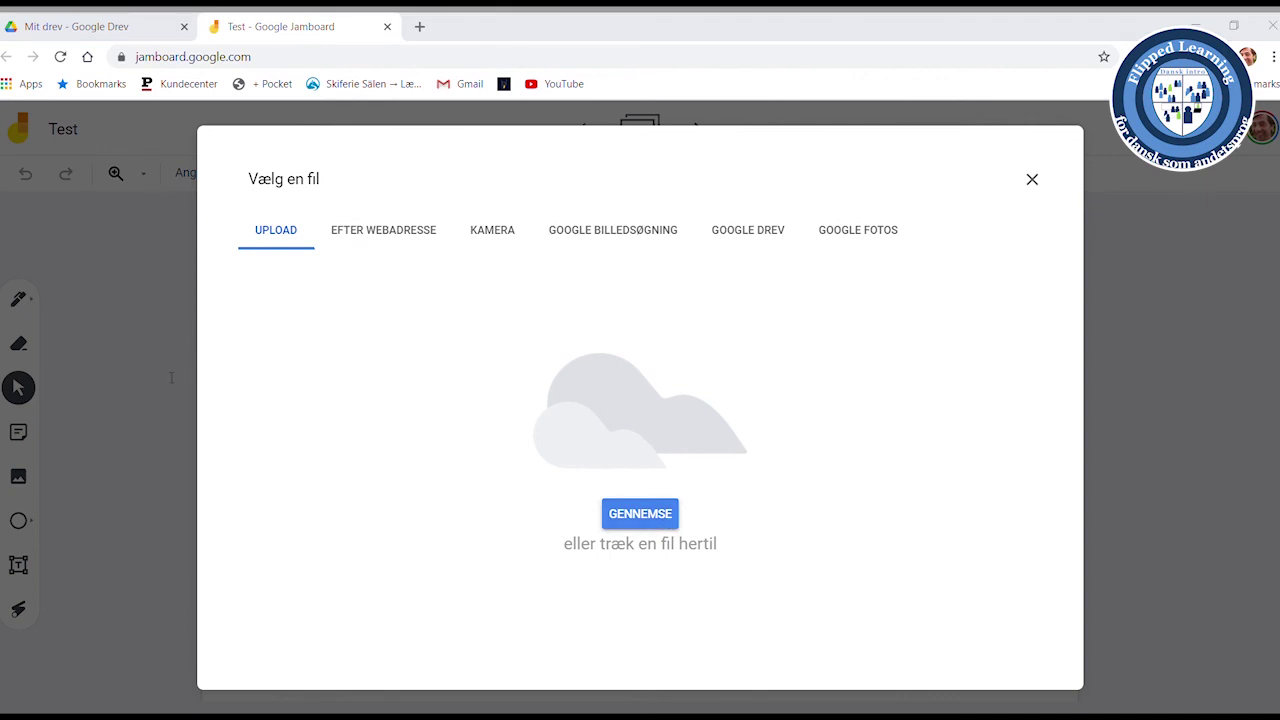
key("Return")
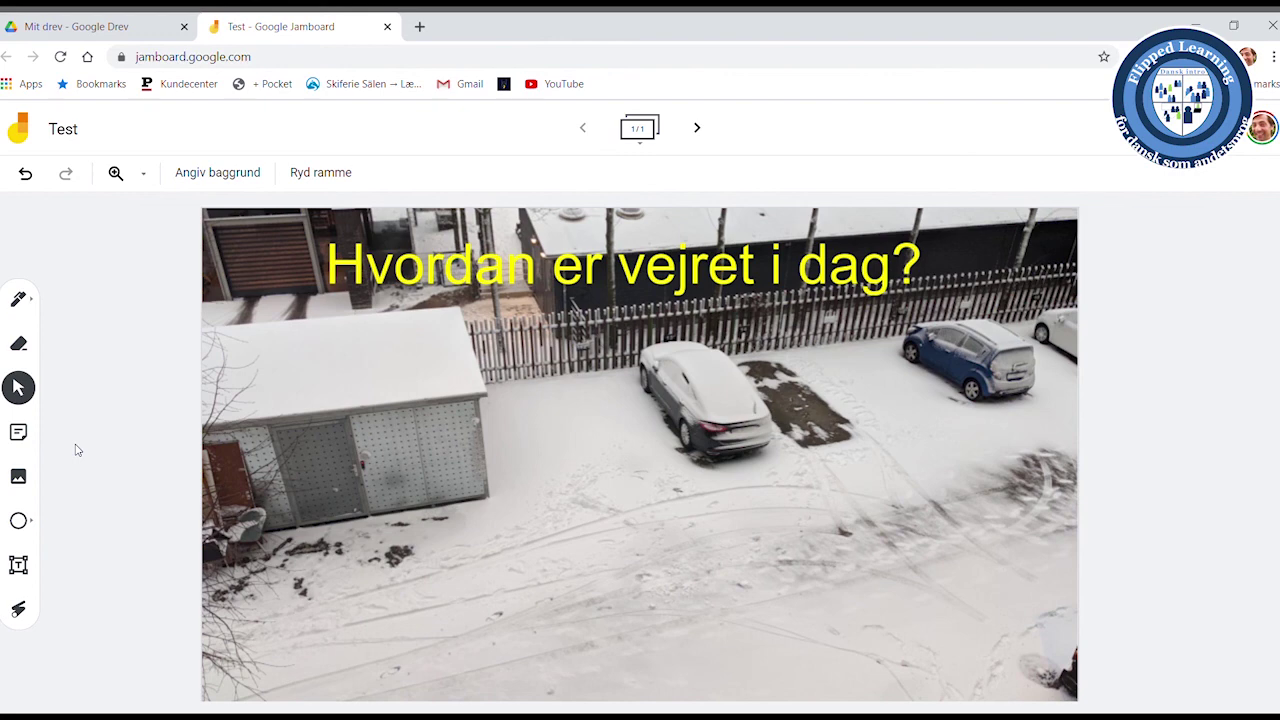
- Add a yellow sticky note reading "dejligt vejr" and move it off the heading to the front of the shed
left_click(20, 434)
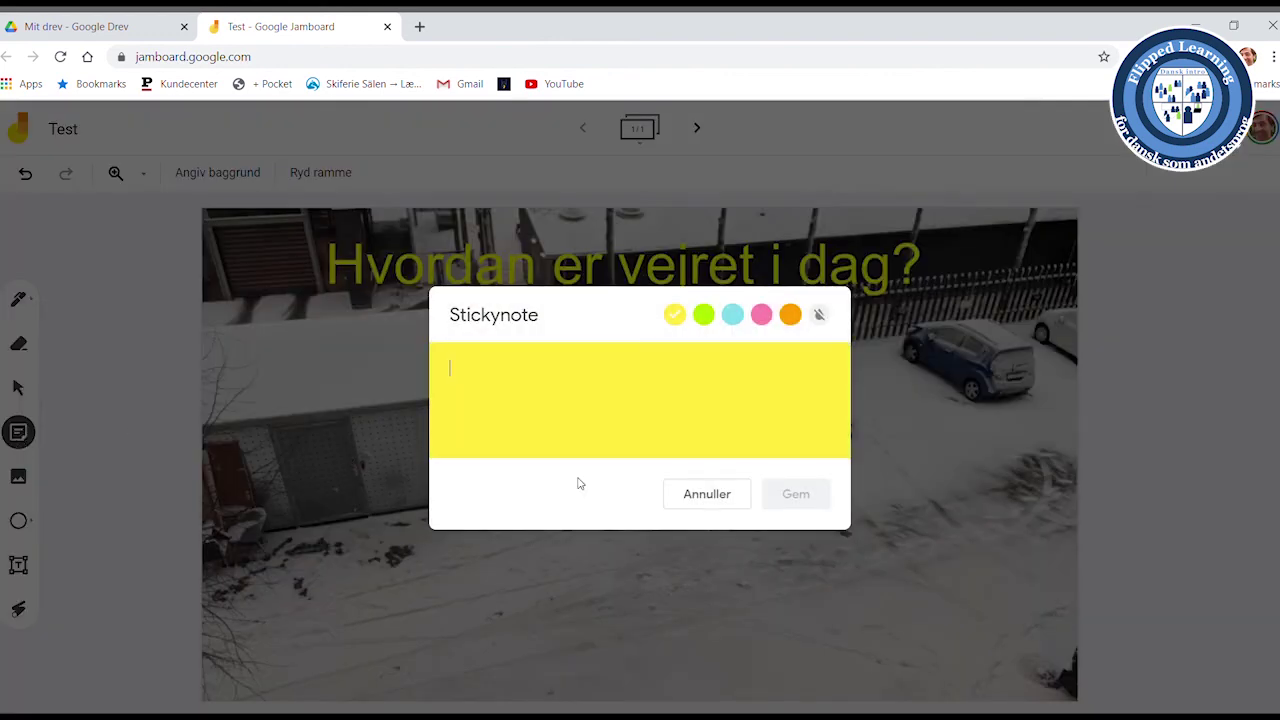
type("djlg")
key("BackSpace")
key("BackSpace")
key("BackSpace")
type("ejligt")
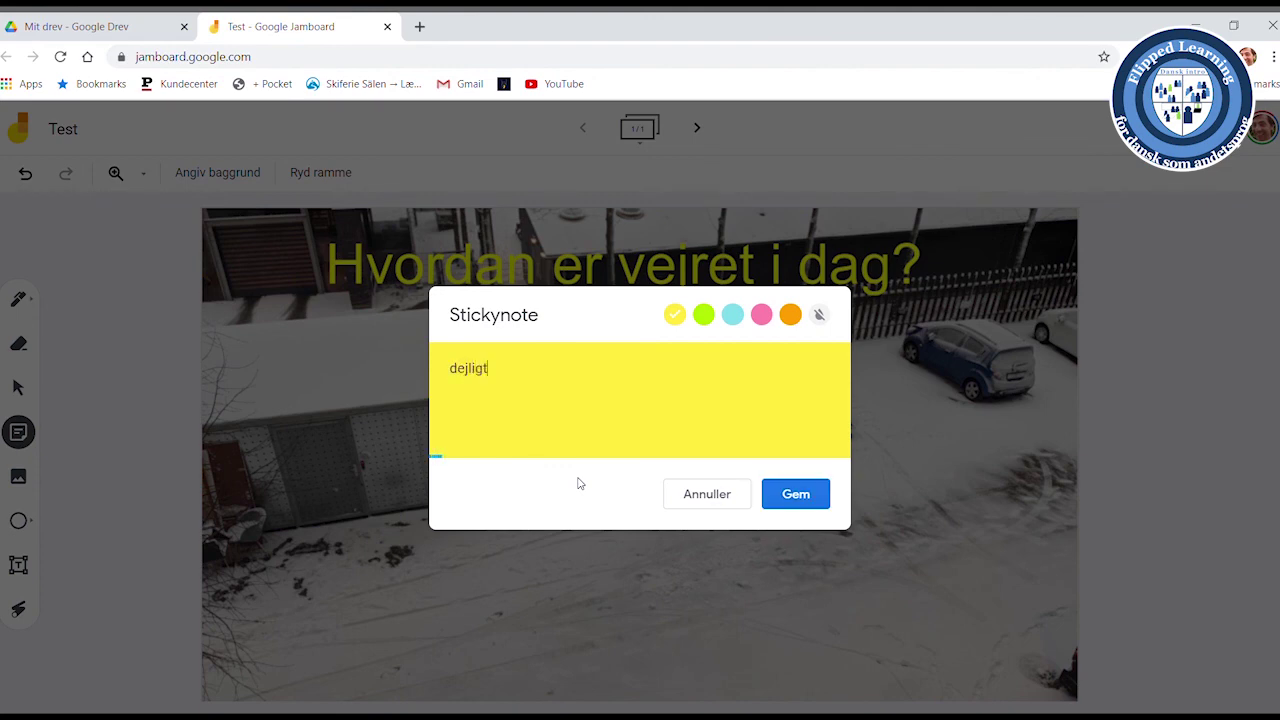
type(" vejr")
left_click(781, 494)
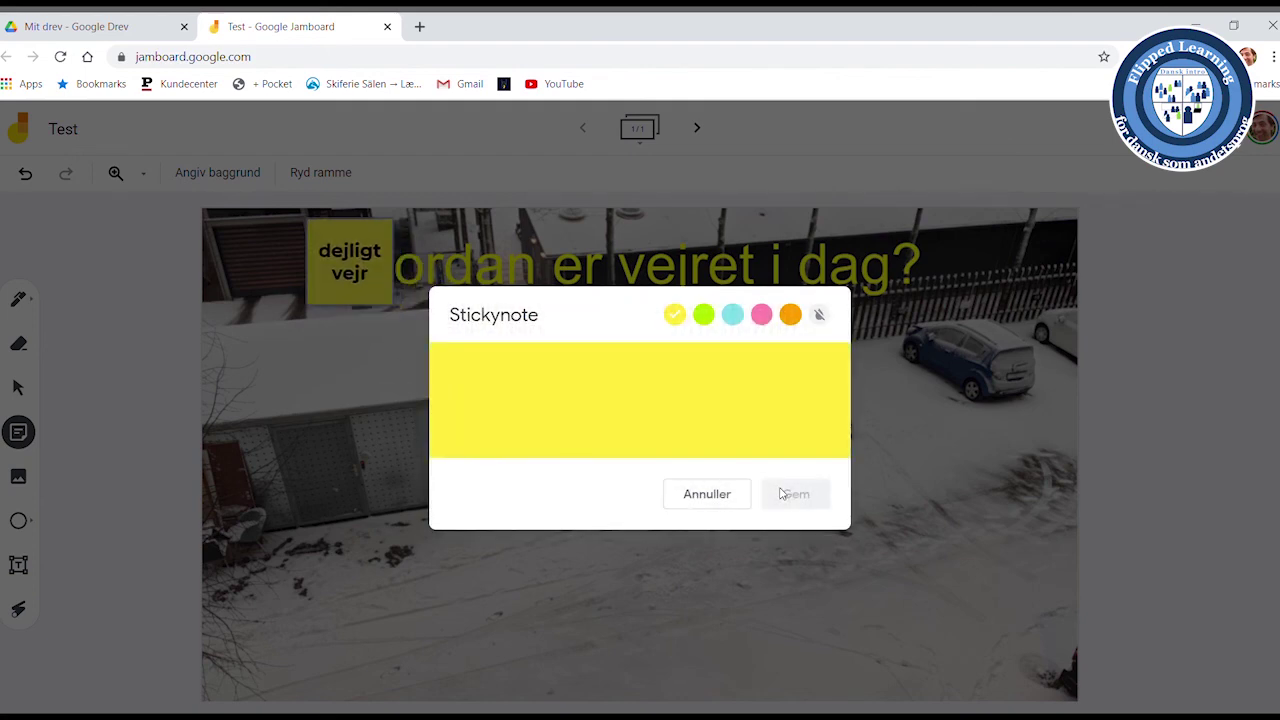
left_click(725, 494)
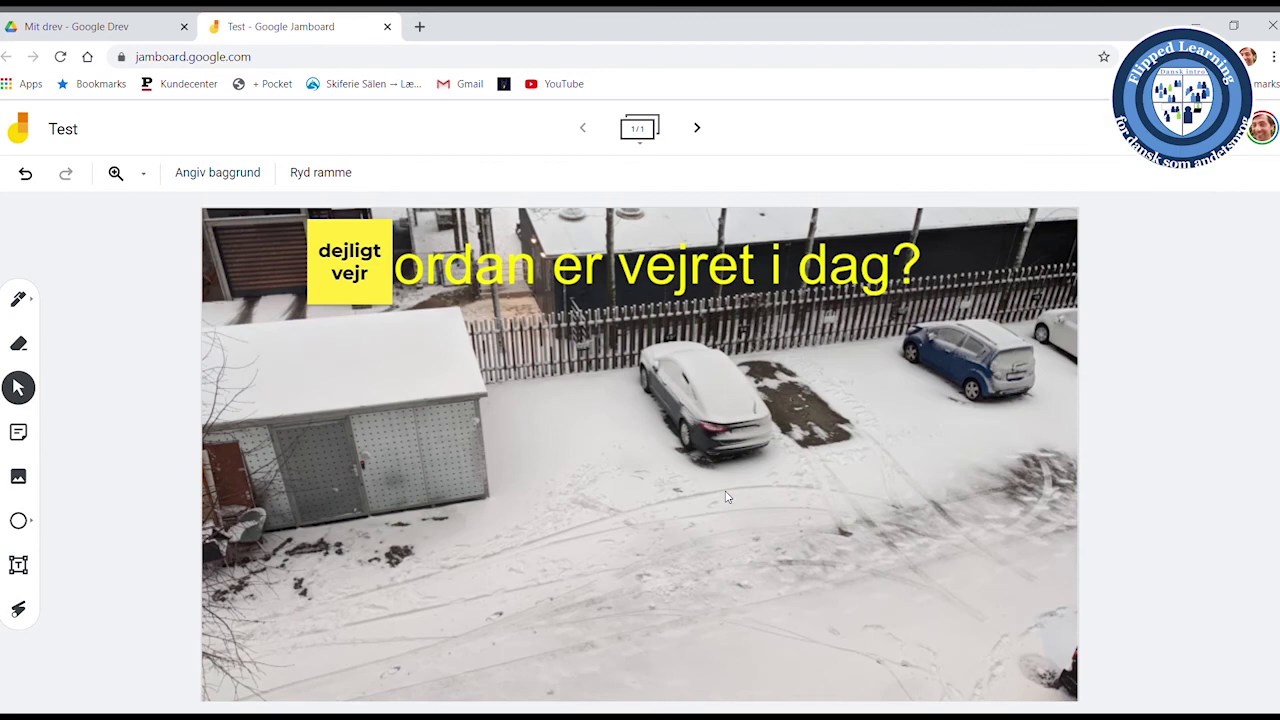
left_click_drag(356, 275, 368, 535)
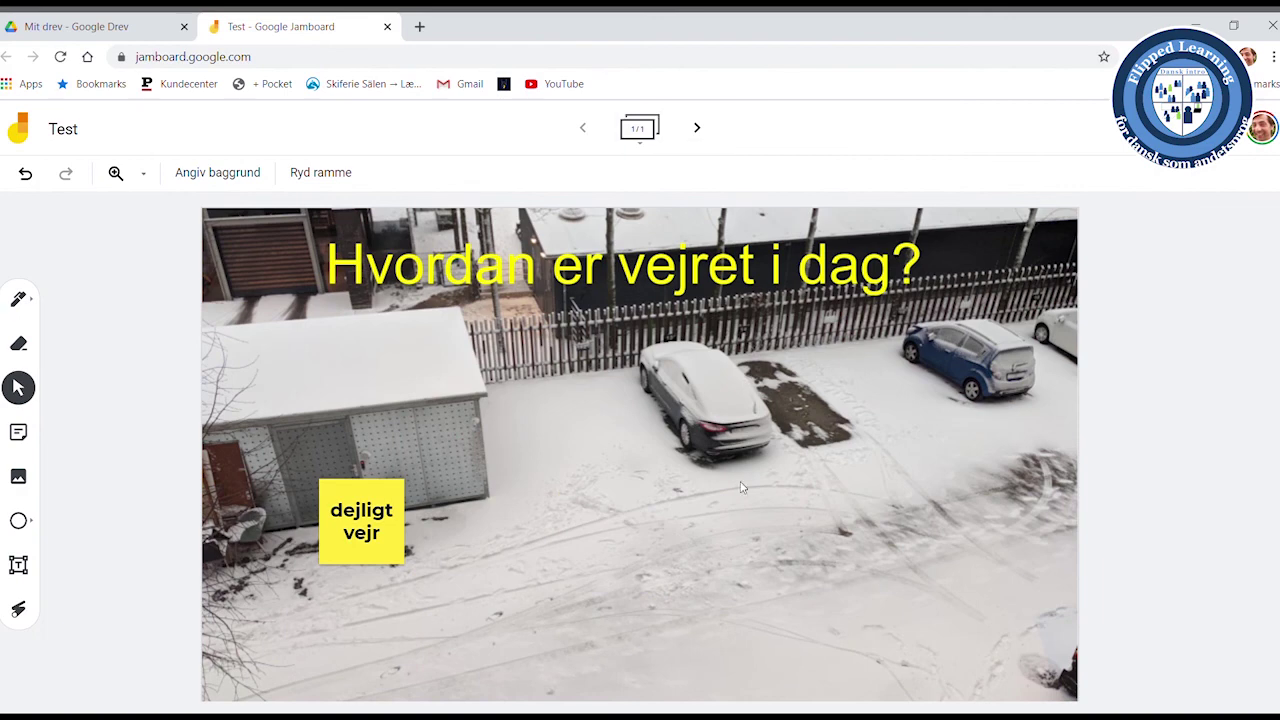
- Add a second frame and upload the picture titled "Hvad synes du om afsnit 3?" as its background
left_click(698, 128)
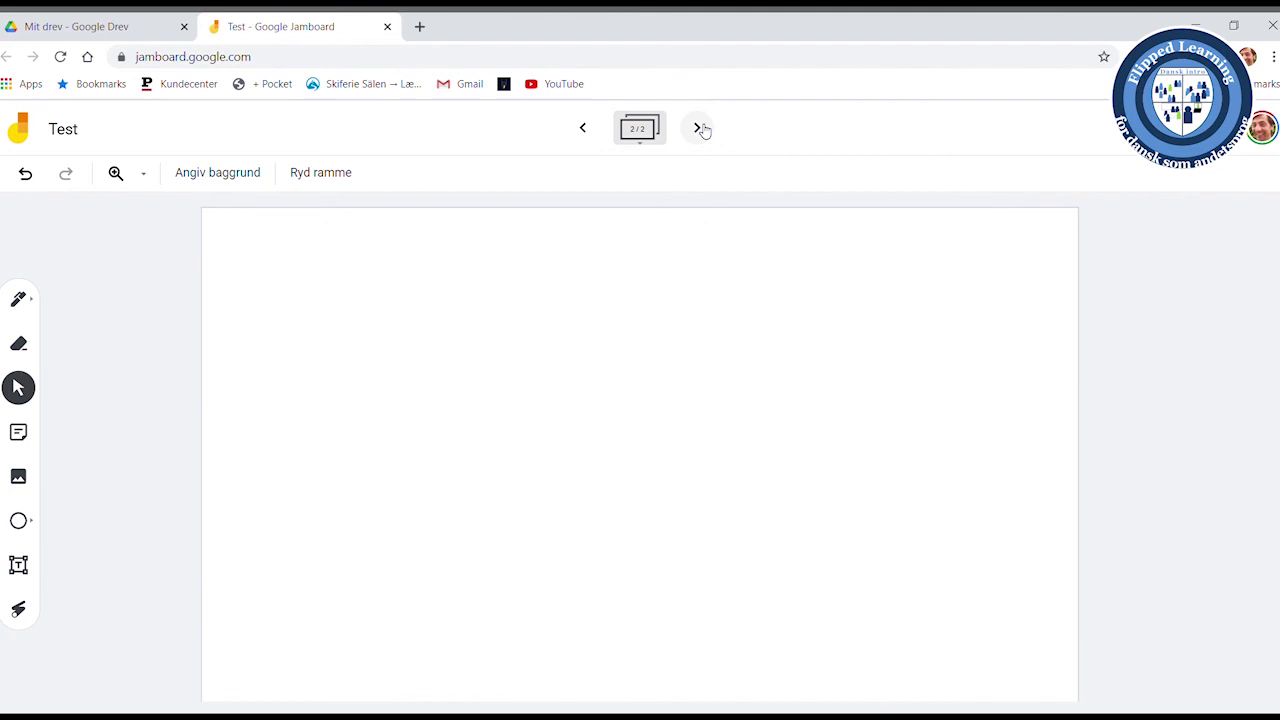
left_click(209, 180)
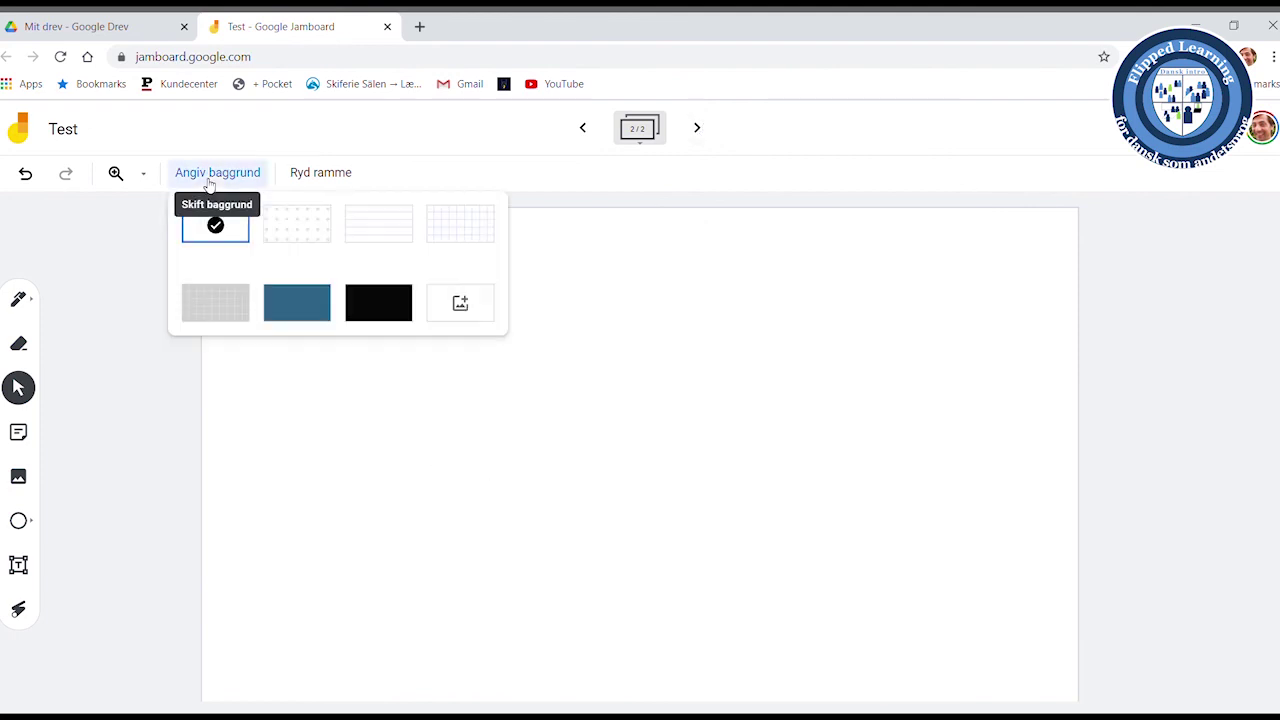
left_click(447, 315)
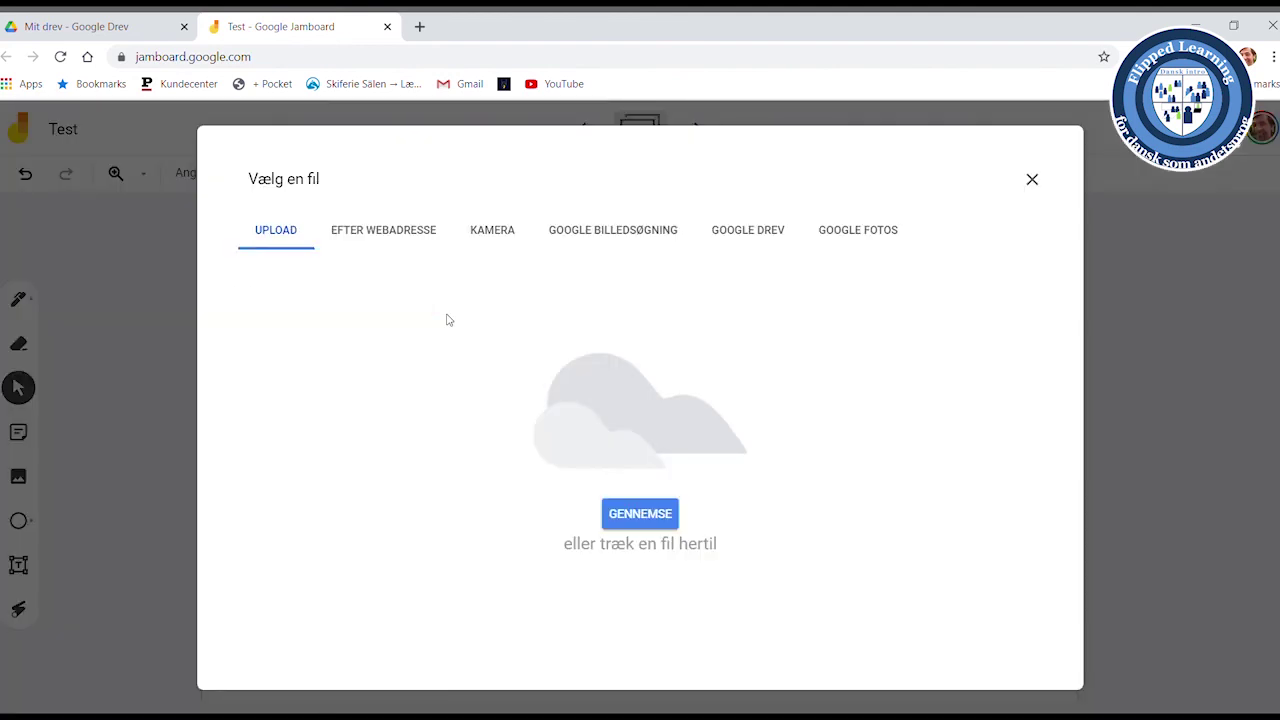
left_click(642, 522)
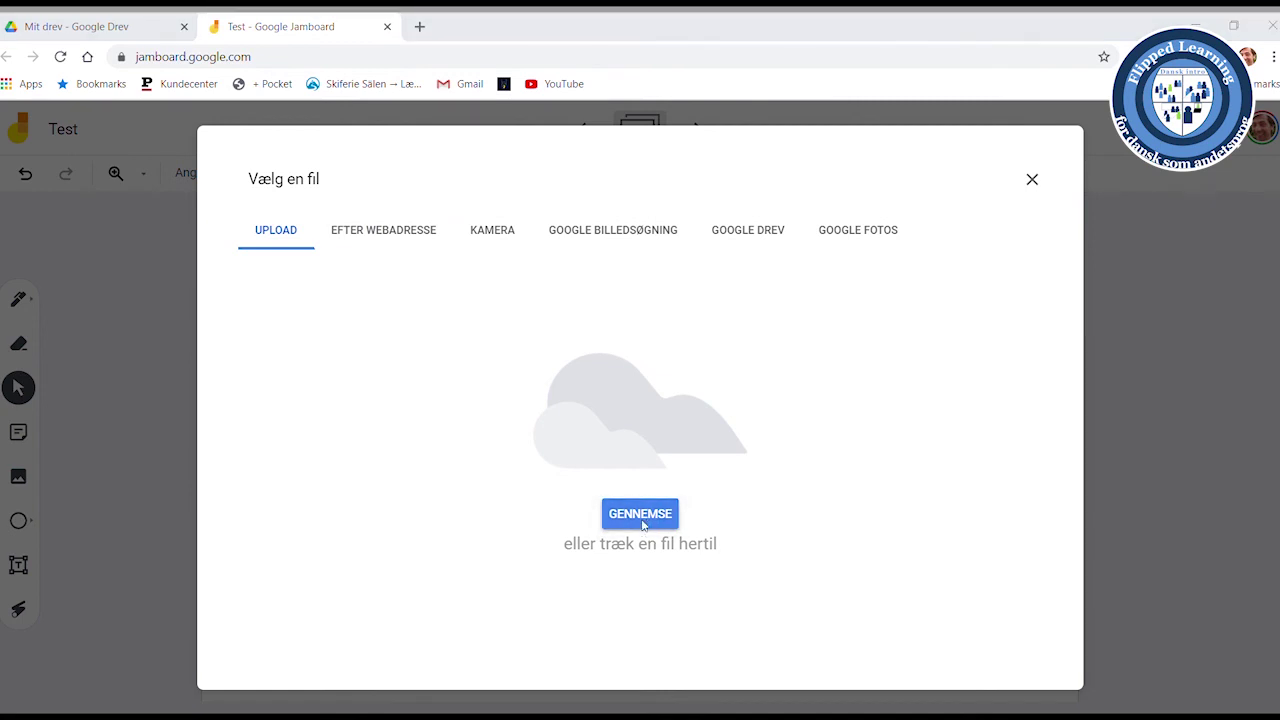
key("Return")
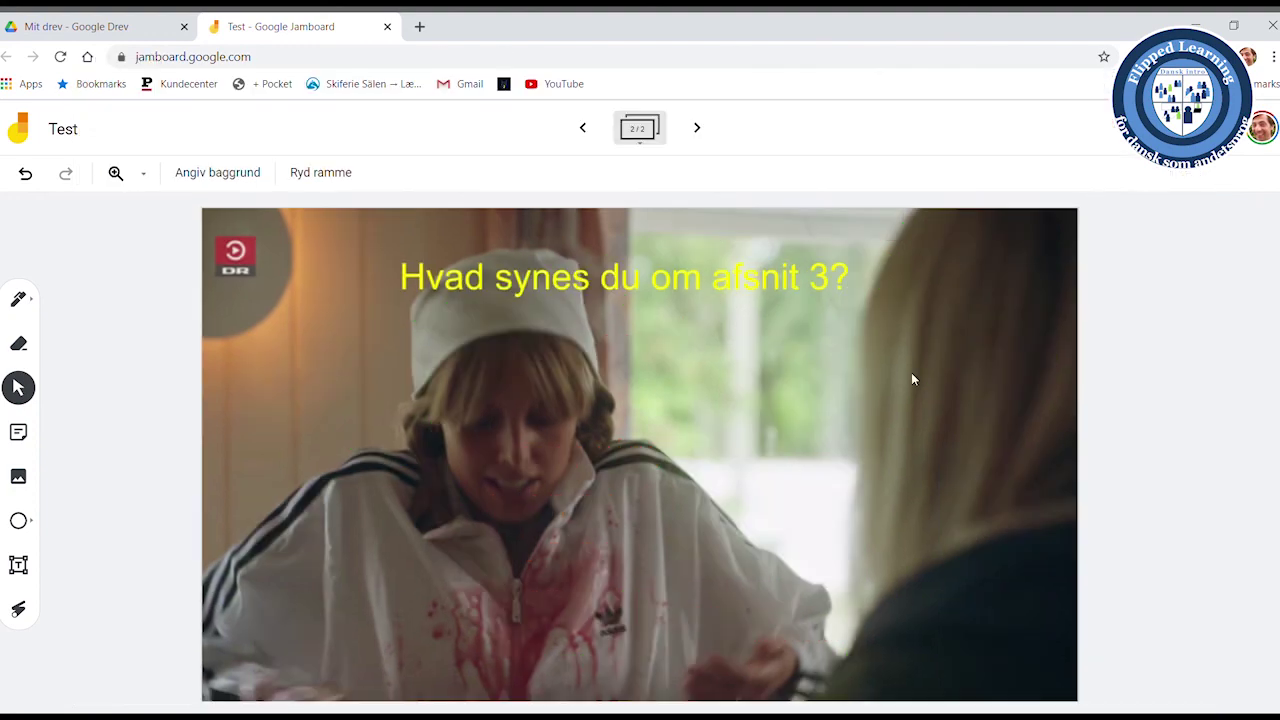
- Add three more frames to the jam, up to frame 5
left_click(697, 128)
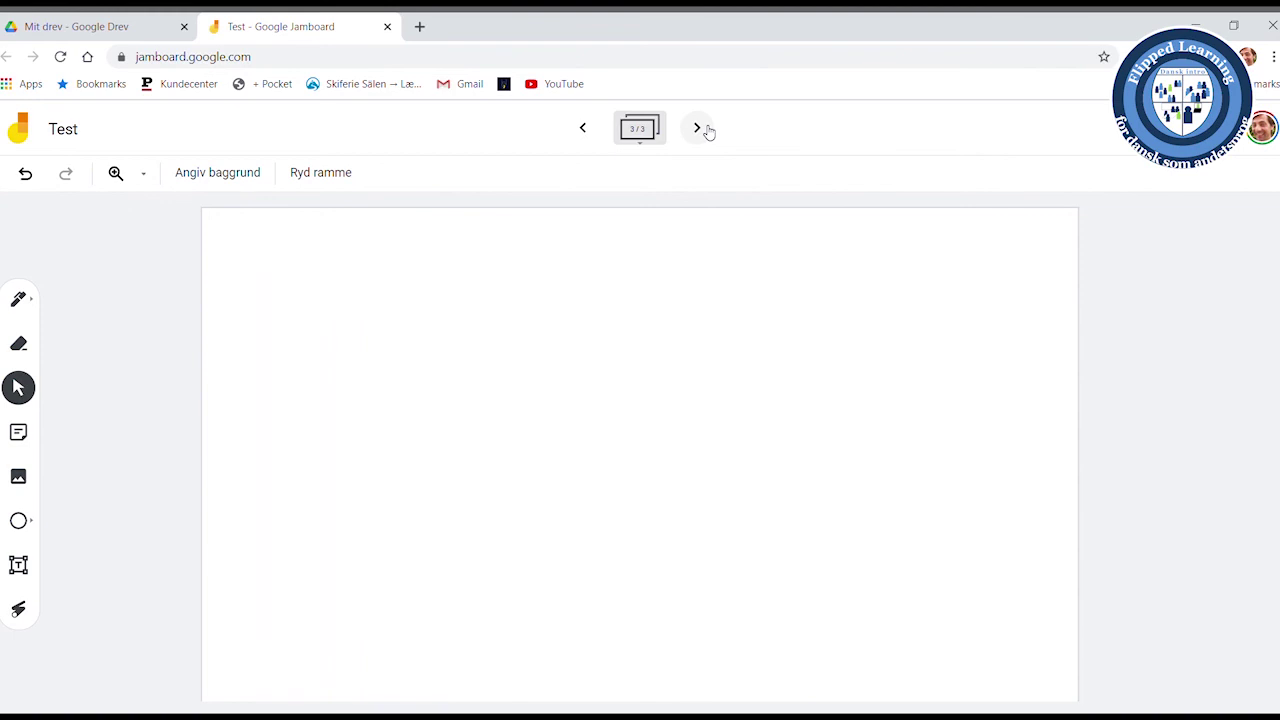
left_click(707, 133)
left_click(707, 138)
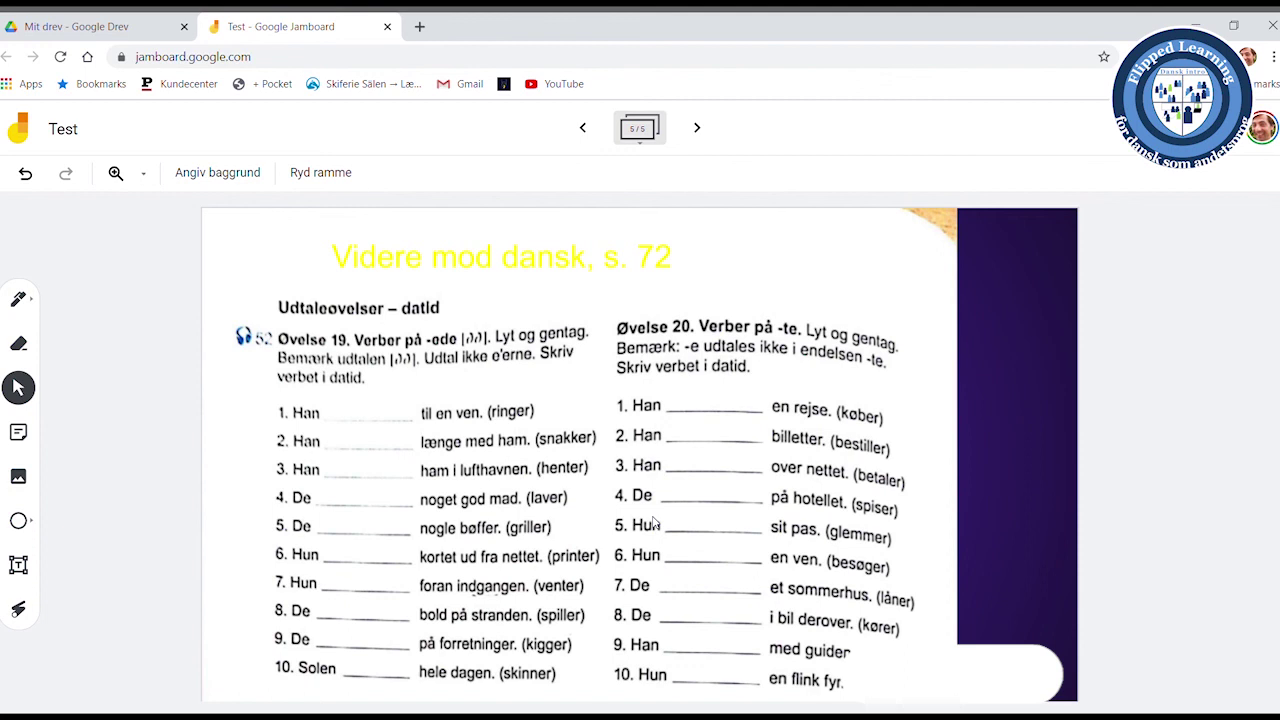
- Add a text box reading "ringede" on the first blank of Øvelse 19 and narrow it to fit
left_click(18, 564)
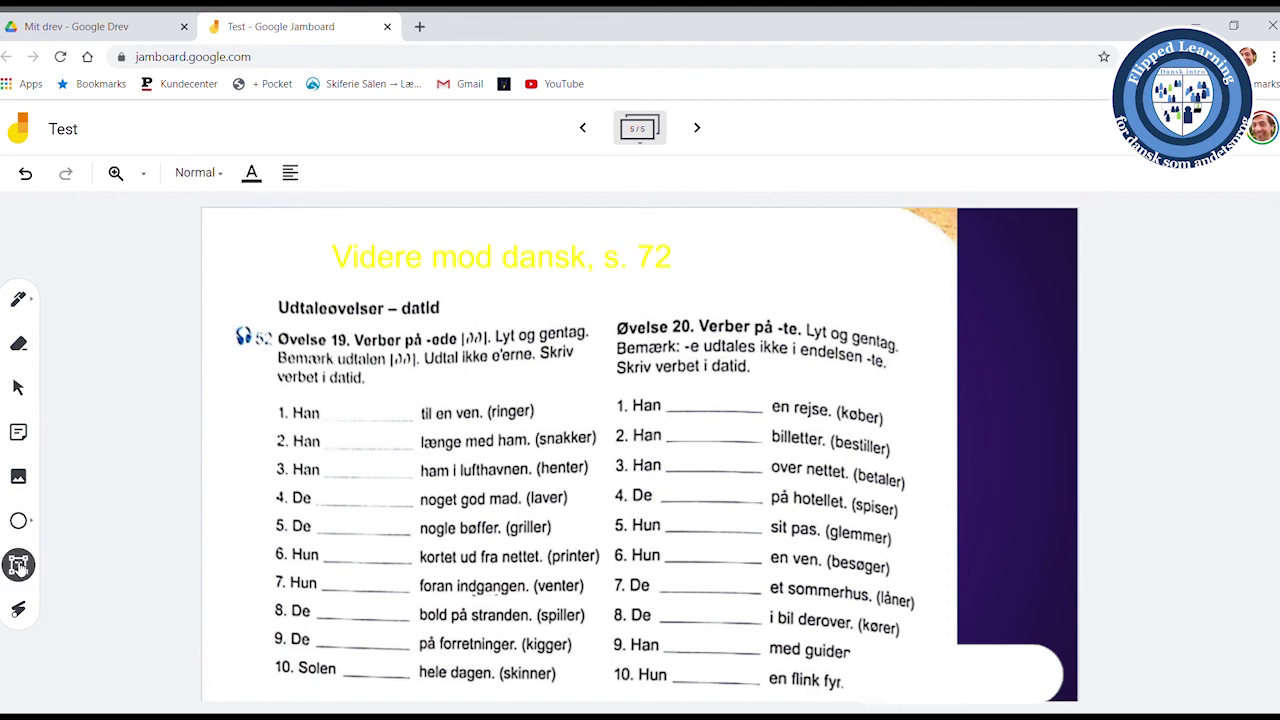
left_click(349, 408)
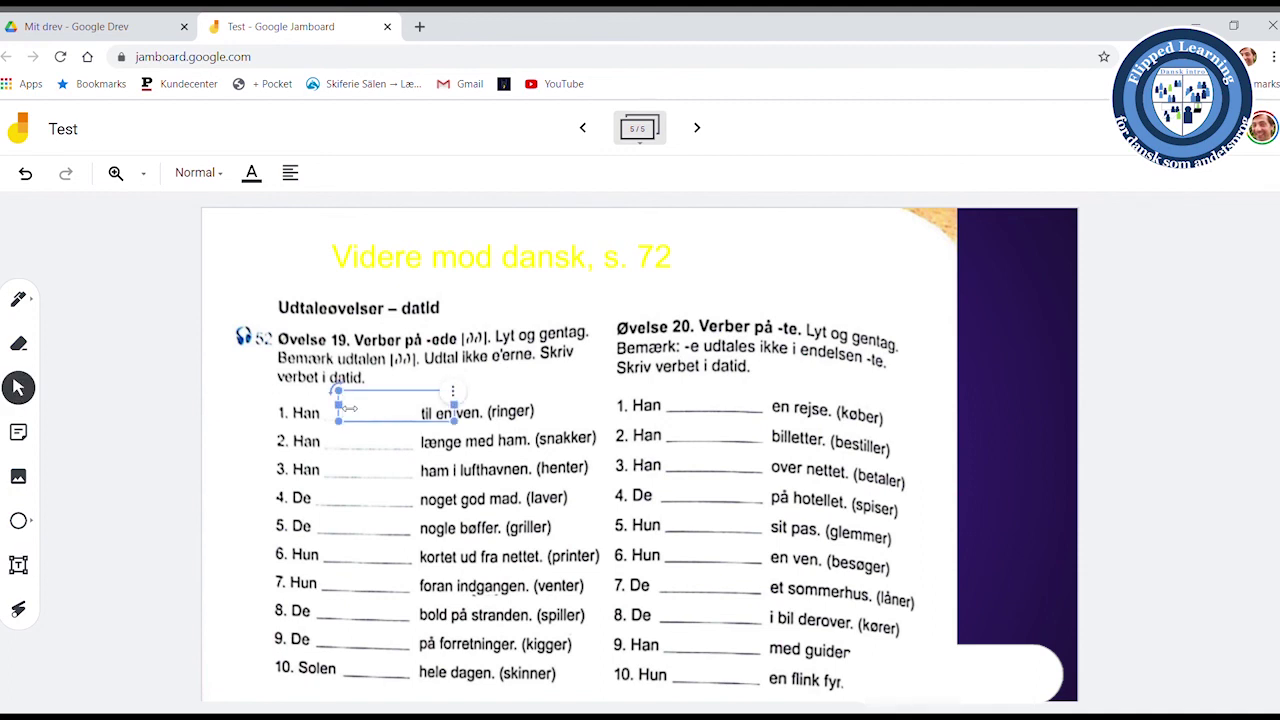
type("ringede")
left_click_drag(455, 408, 393, 404)
left_click(383, 458)
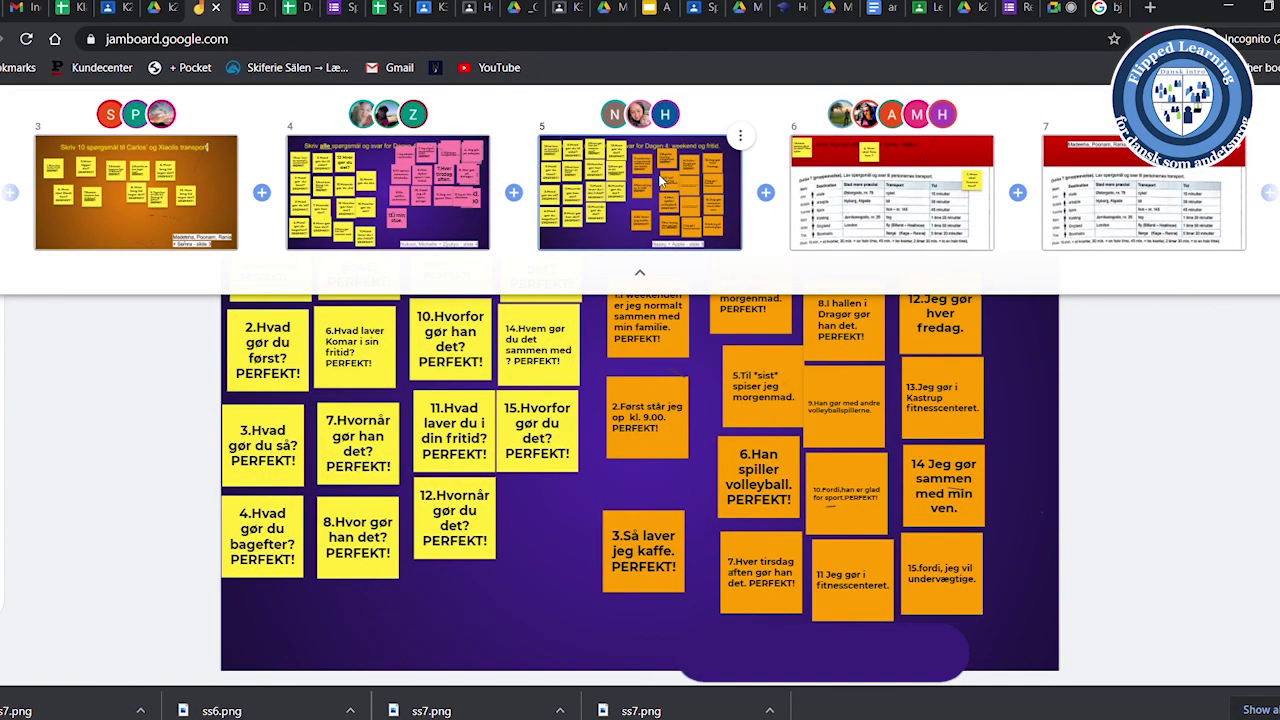
- Open frame 4 of the jam "k202 - vejret, dagen 4 + Carlos/Xiaoli" to view the students' sticky notes
left_click(418, 160)
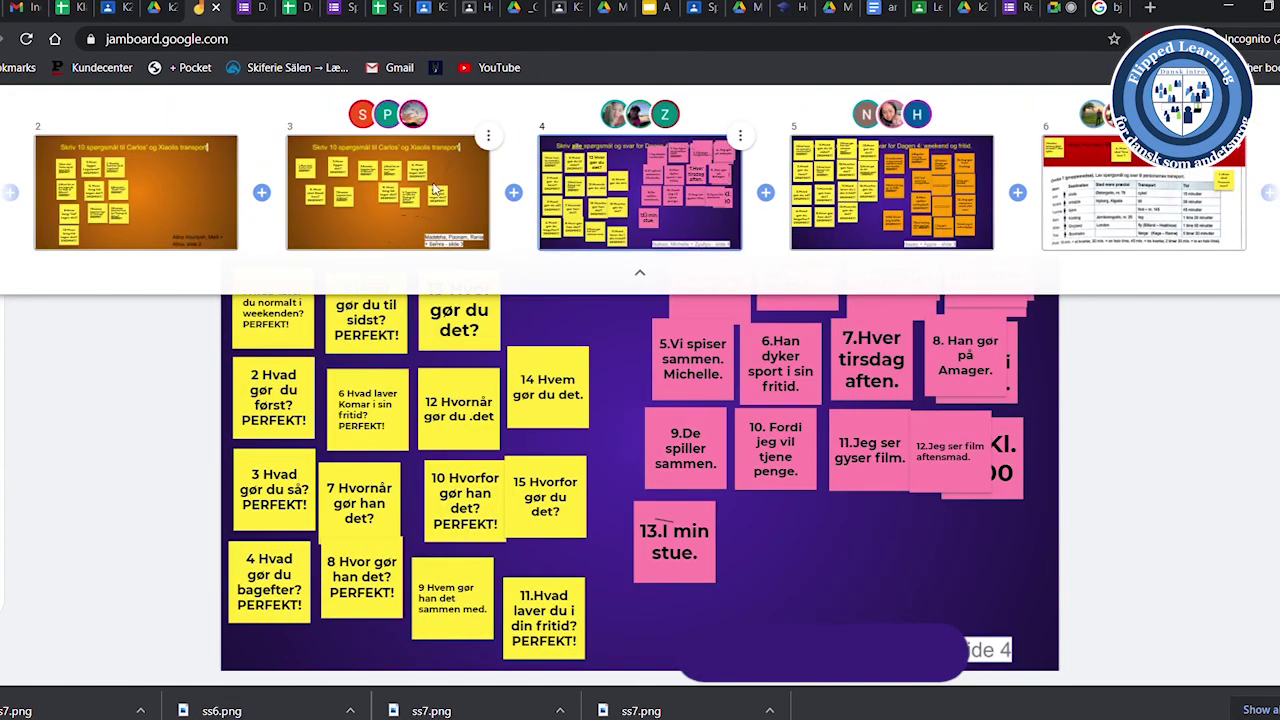
left_click(862, 569)
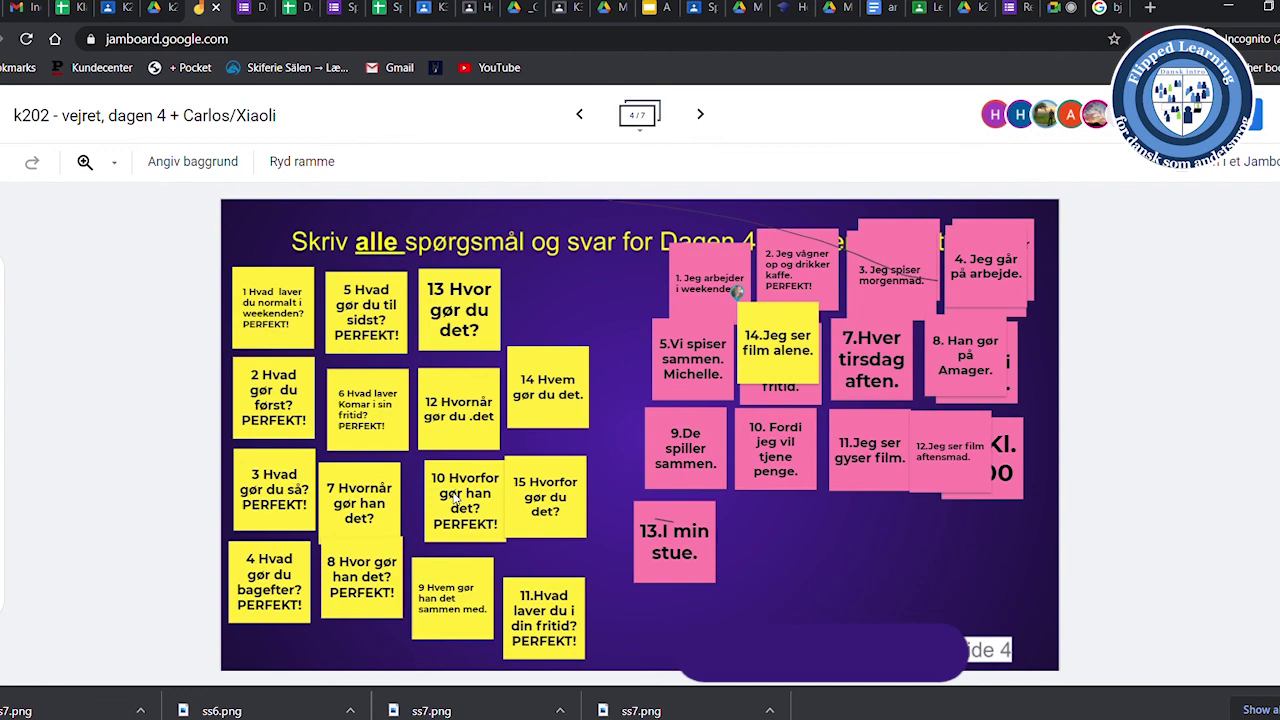
- Append "PERFEKT" to sticky note 7, "Hvornår gør han det?", copy that word for reuse, and save the note
double_click(375, 505)
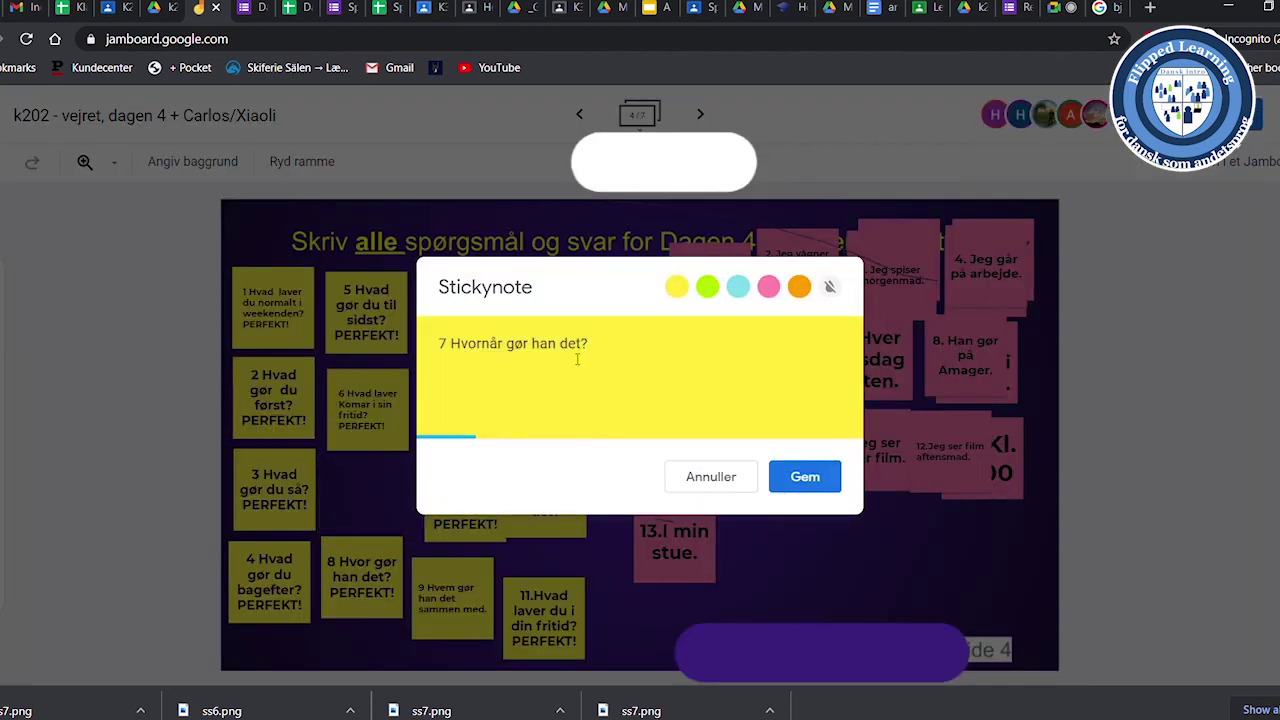
type("PERFEKT")
left_click_drag(672, 355, 600, 350)
key("ctrl+c")
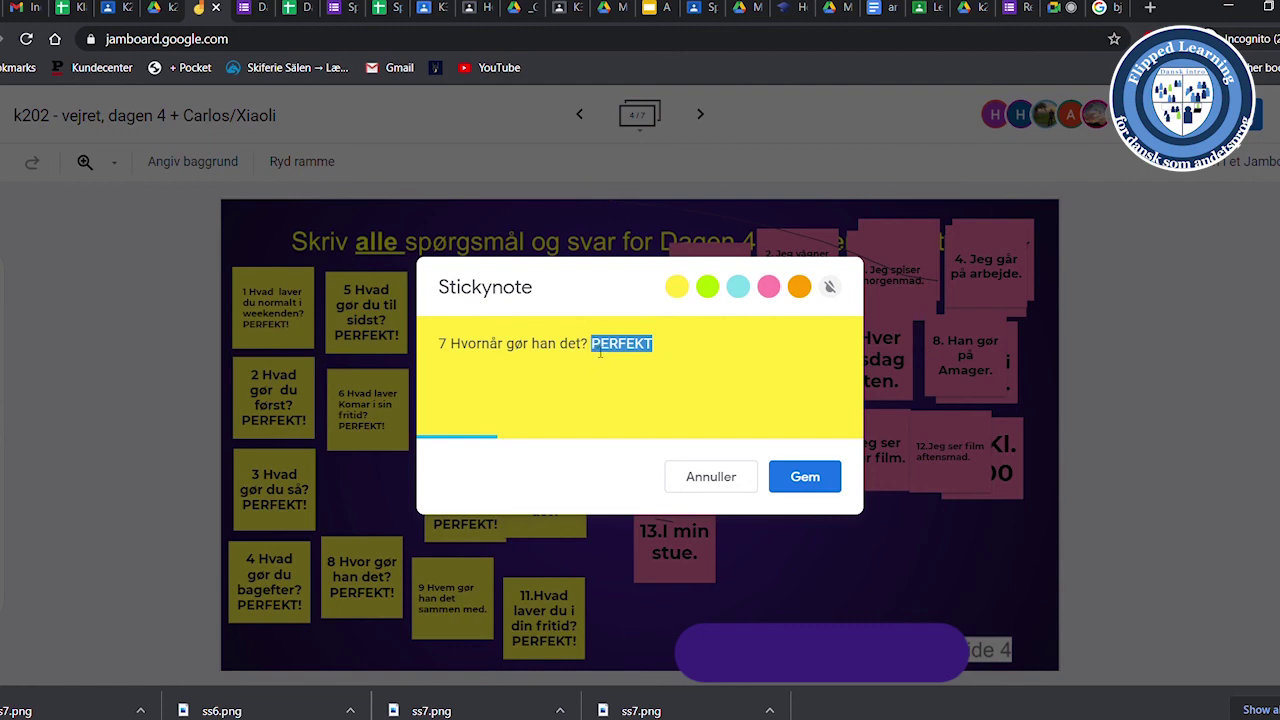
left_click(803, 477)
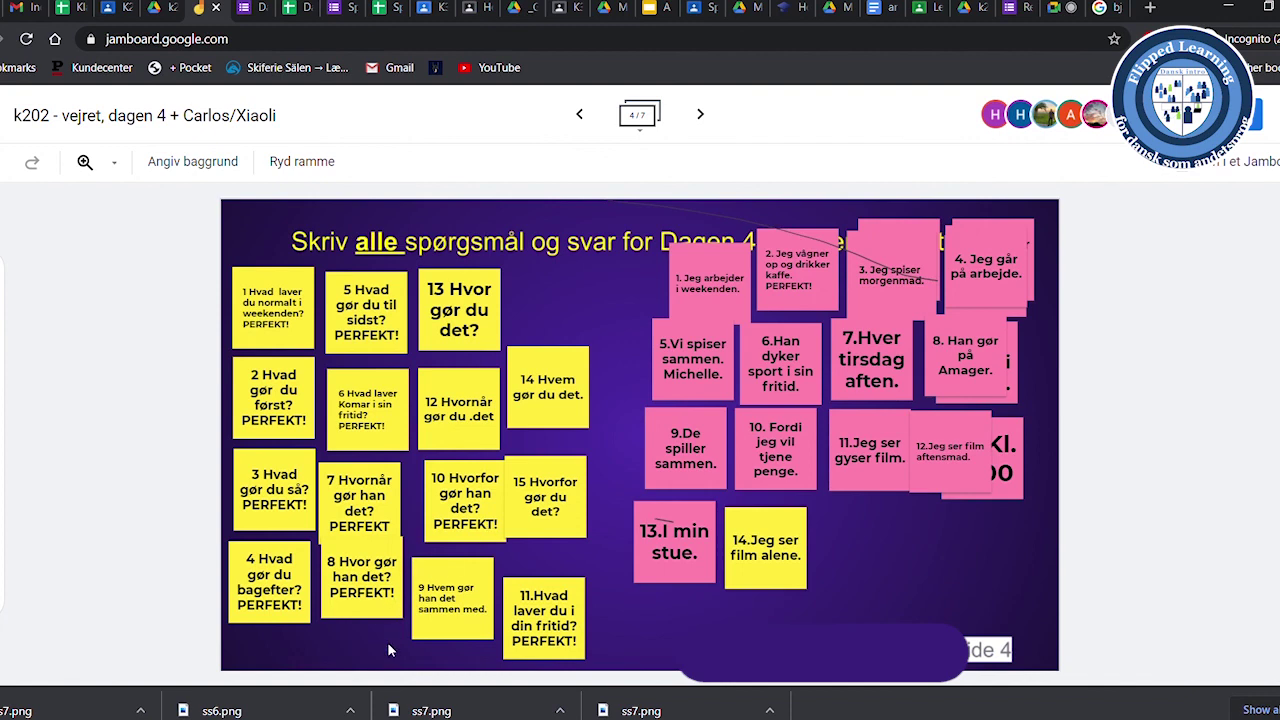
- Add the error mark "**" at the end of sticky note 9, "Hvem gør han det sammen med.", and save it
double_click(455, 620)
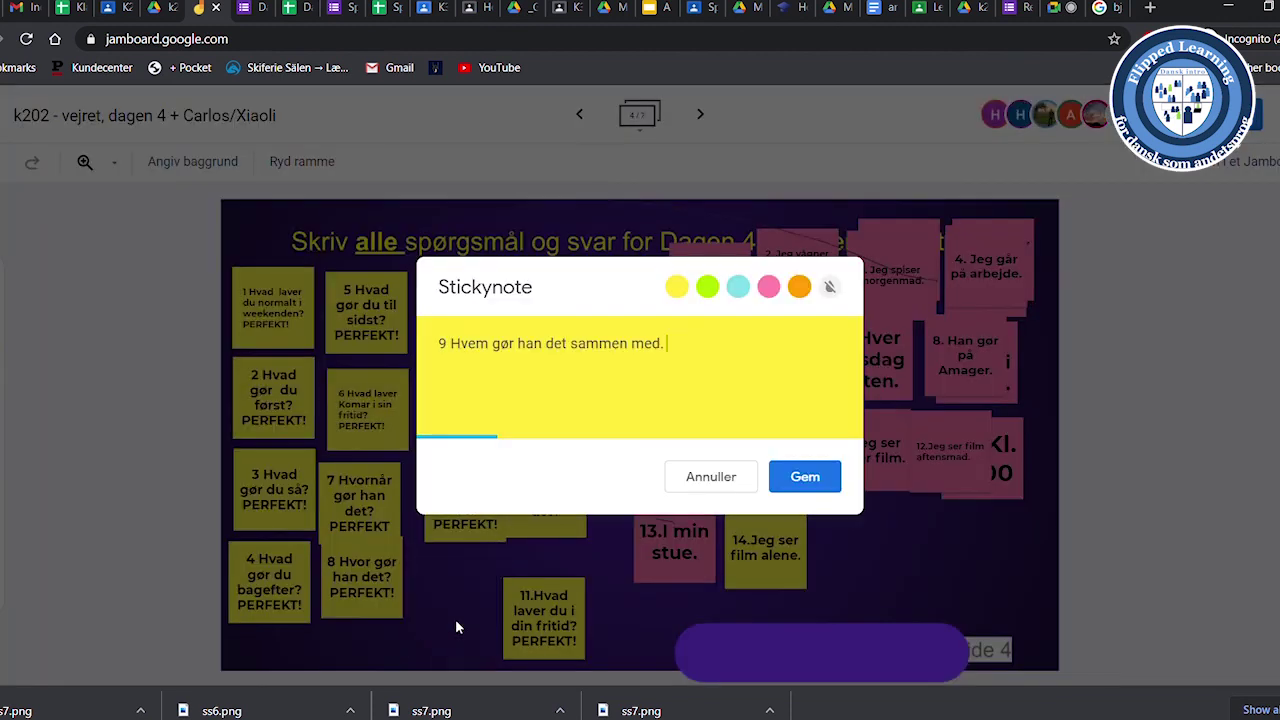
type("**")
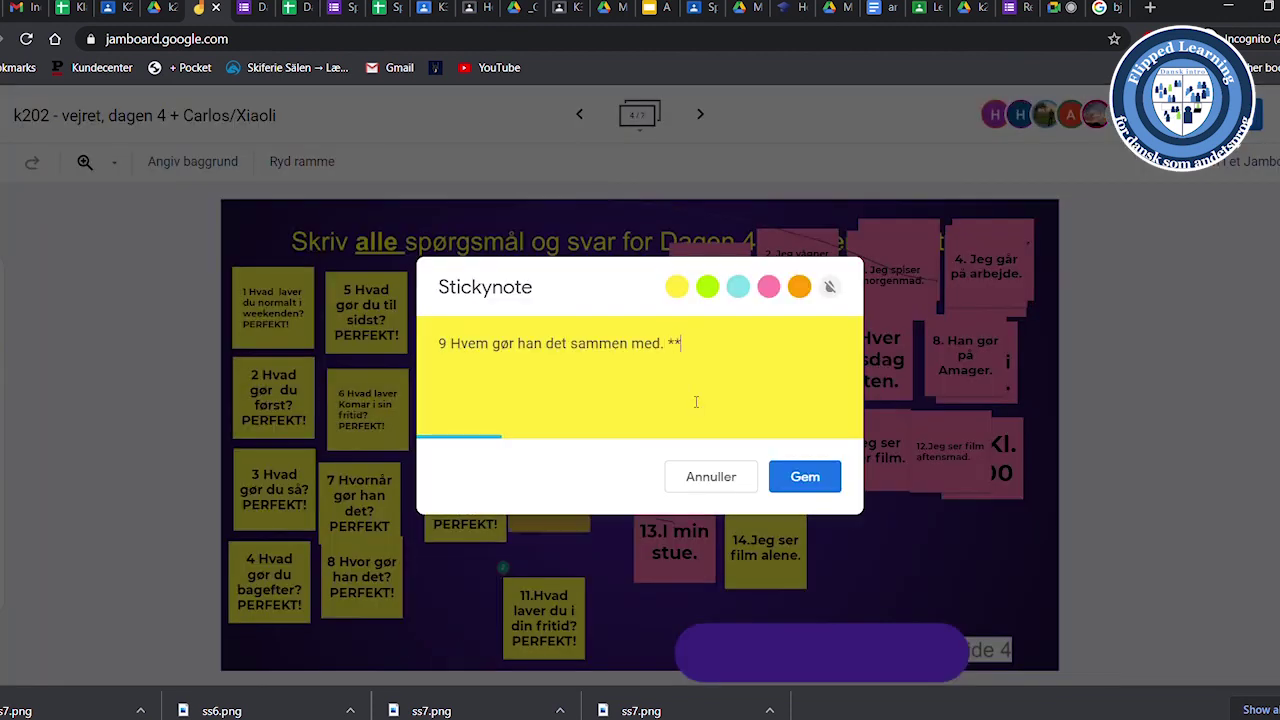
left_click(804, 477)
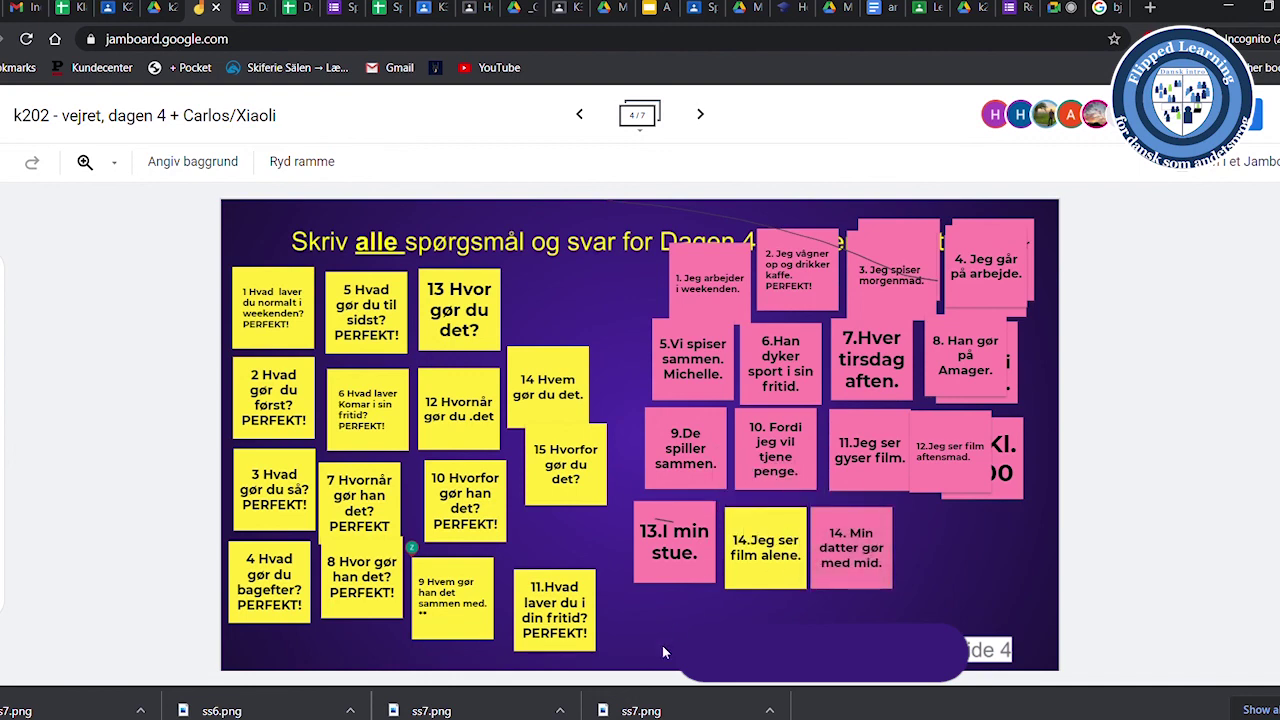
- Enclose the faulty ending of sticky note 12 in asterisks so it reads "12 Hvornår gør du *.det*", and save it
double_click(465, 410)
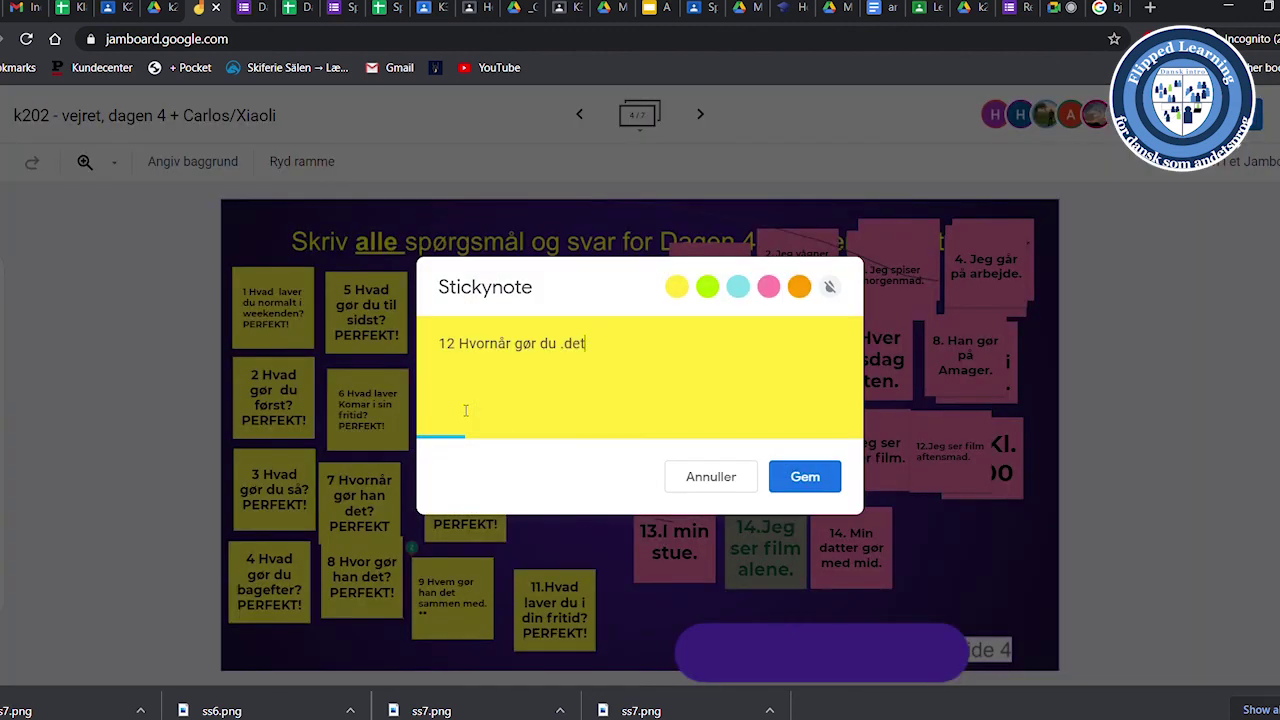
left_click(571, 357)
type("*.det*")
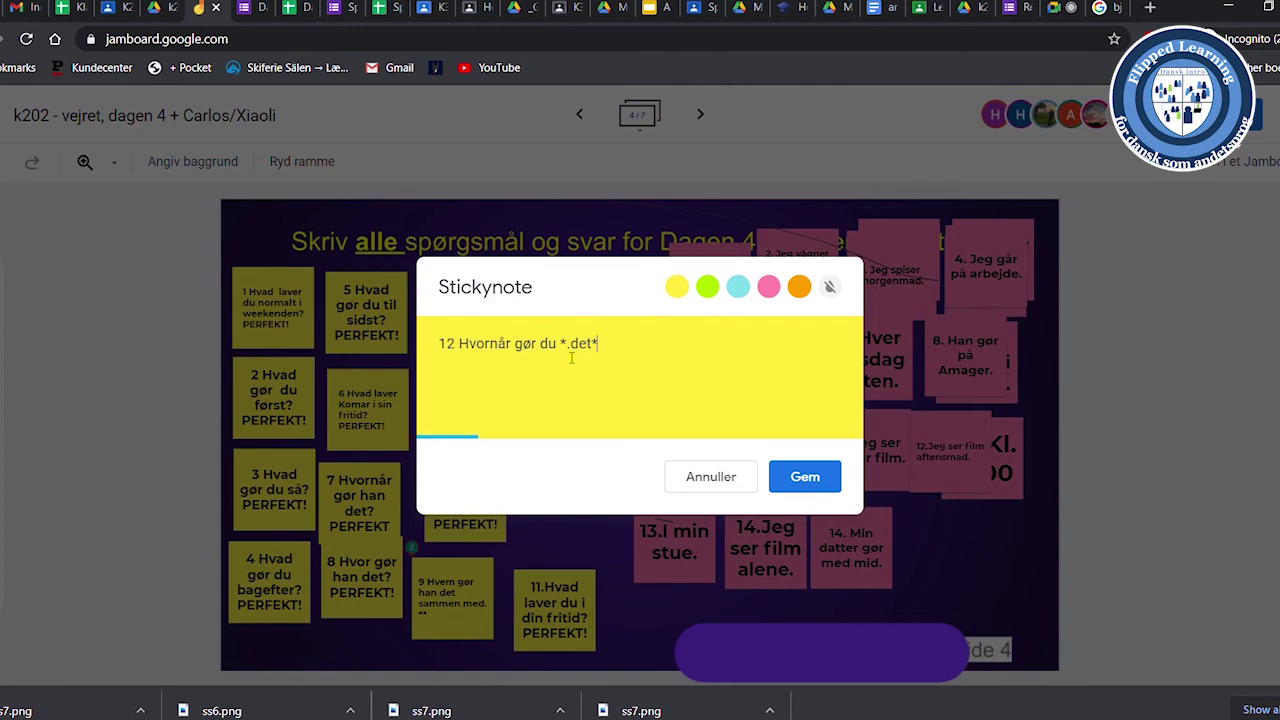
left_click(805, 469)
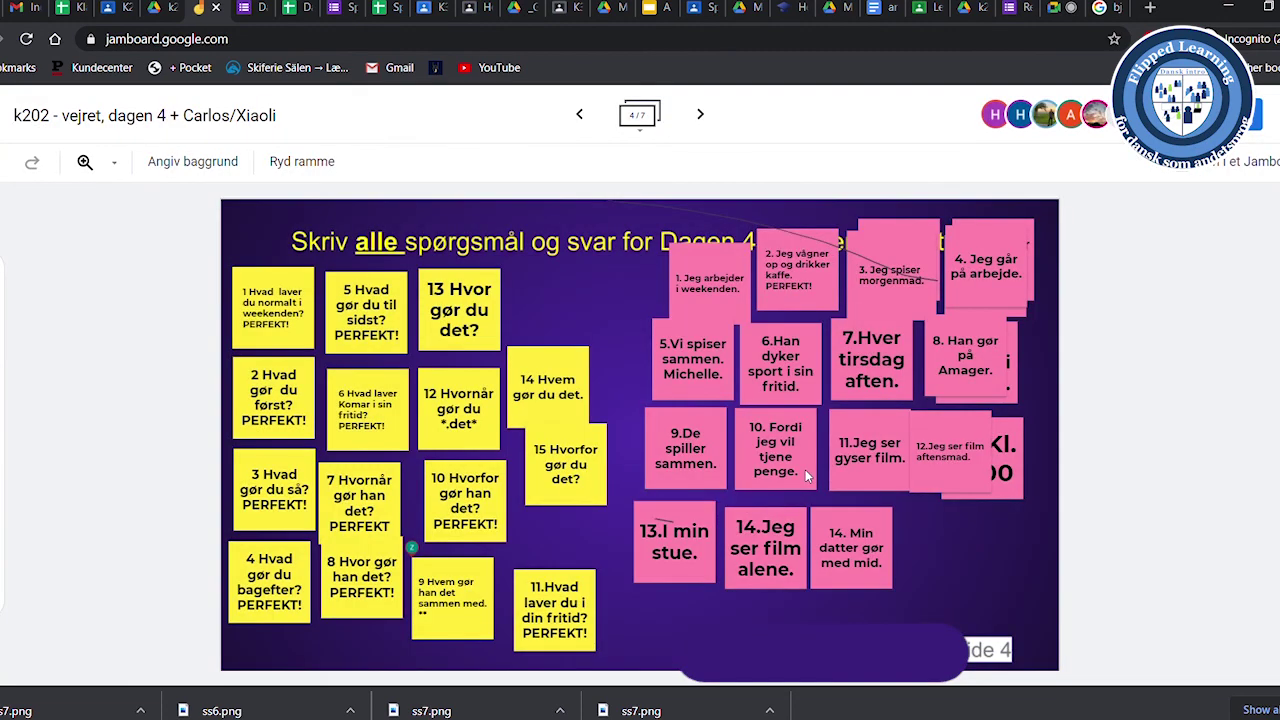
- Paste the copied "PERFEKT" at the end of sticky note 13, "Hvor gør du det?", and save it
double_click(466, 313)
key("ctrl+v")
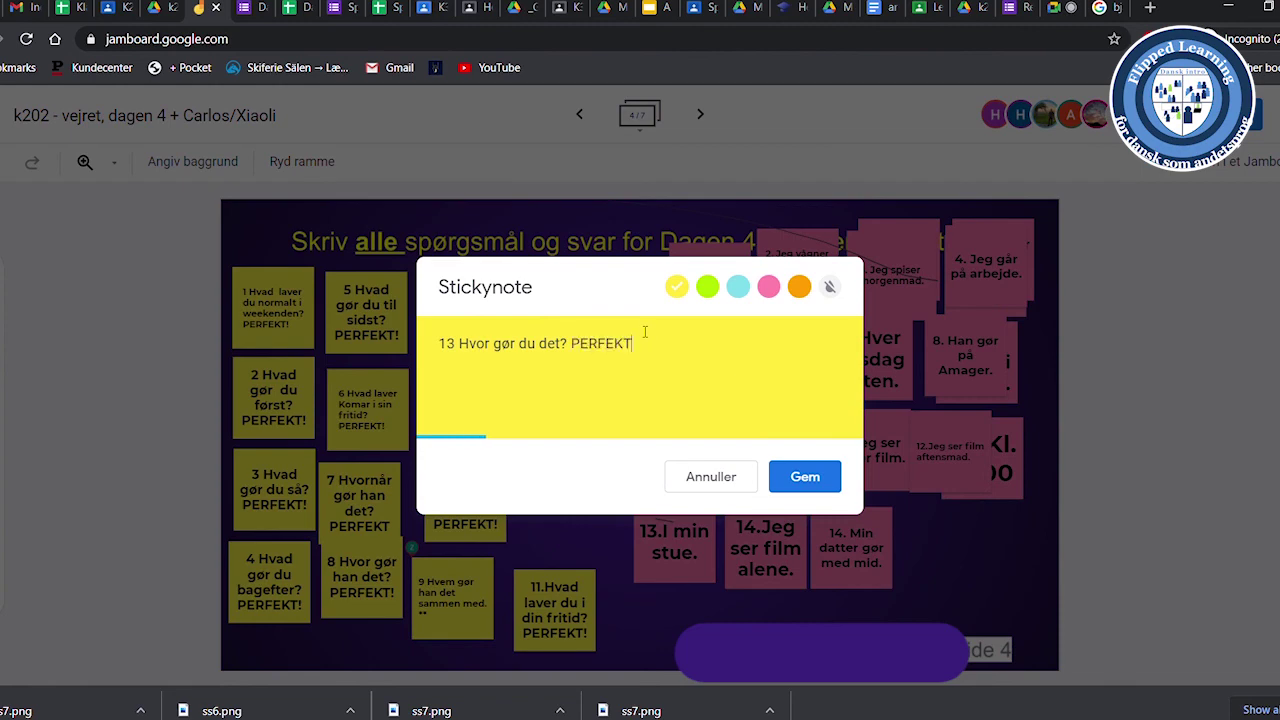
left_click(802, 477)
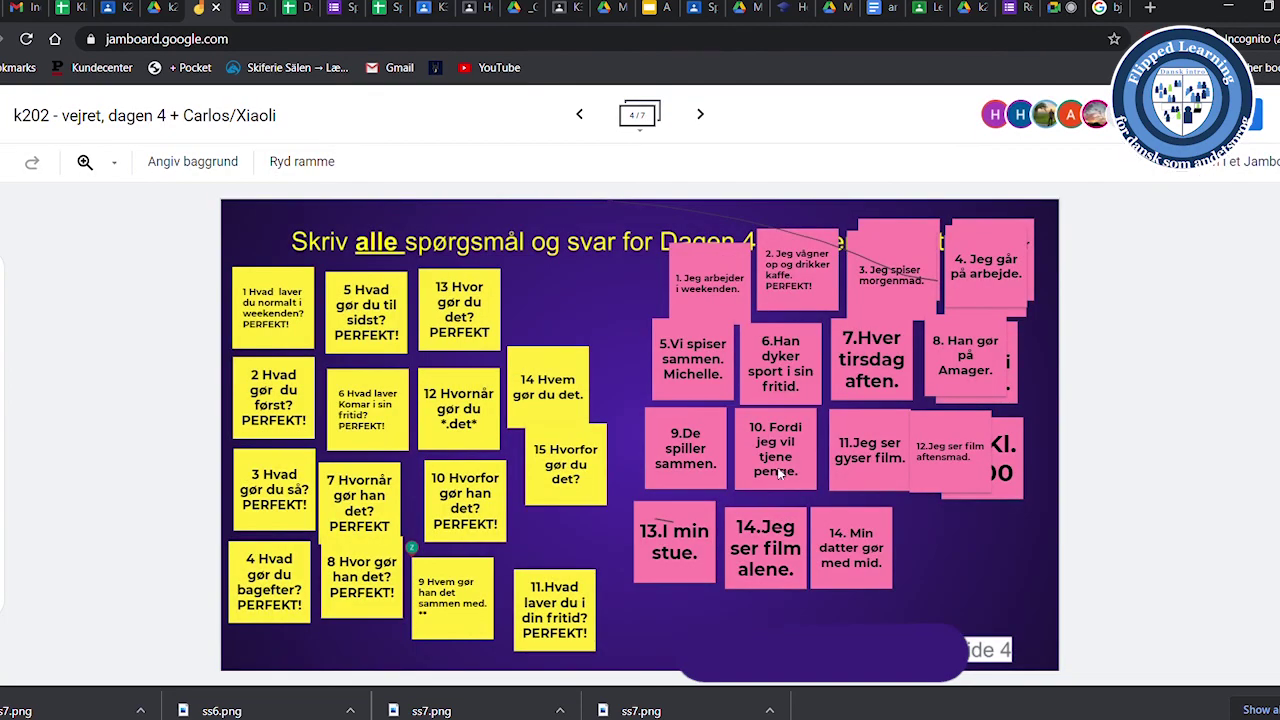
- Add the error mark "***" at the end of sticky note 14, "Hvem gør du det.", and save it
left_click(565, 383)
double_click(565, 383)
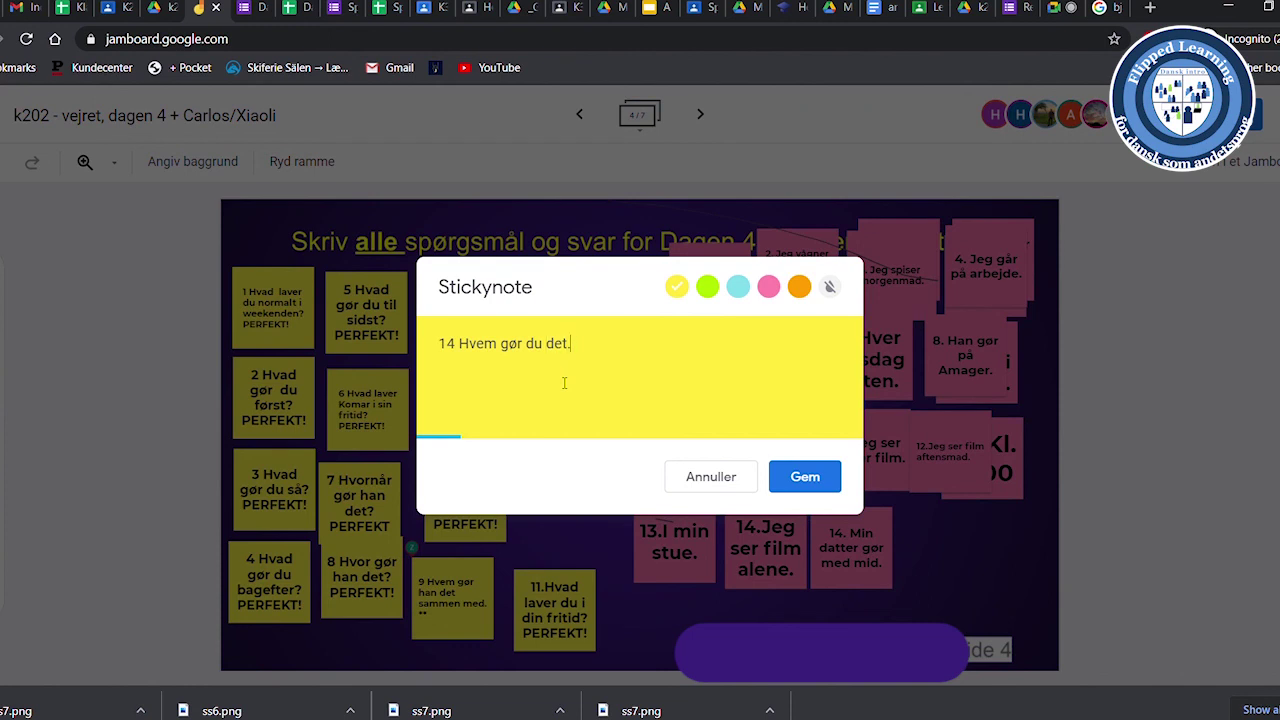
type("***")
left_click(798, 478)
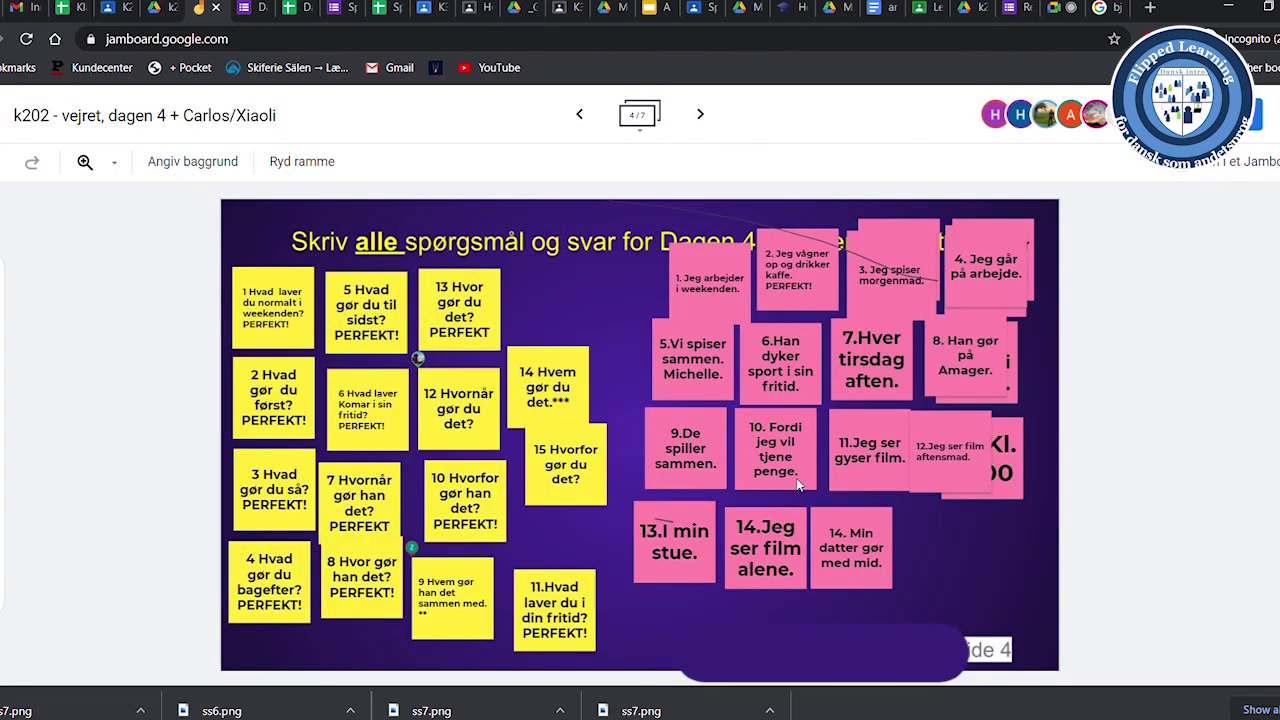